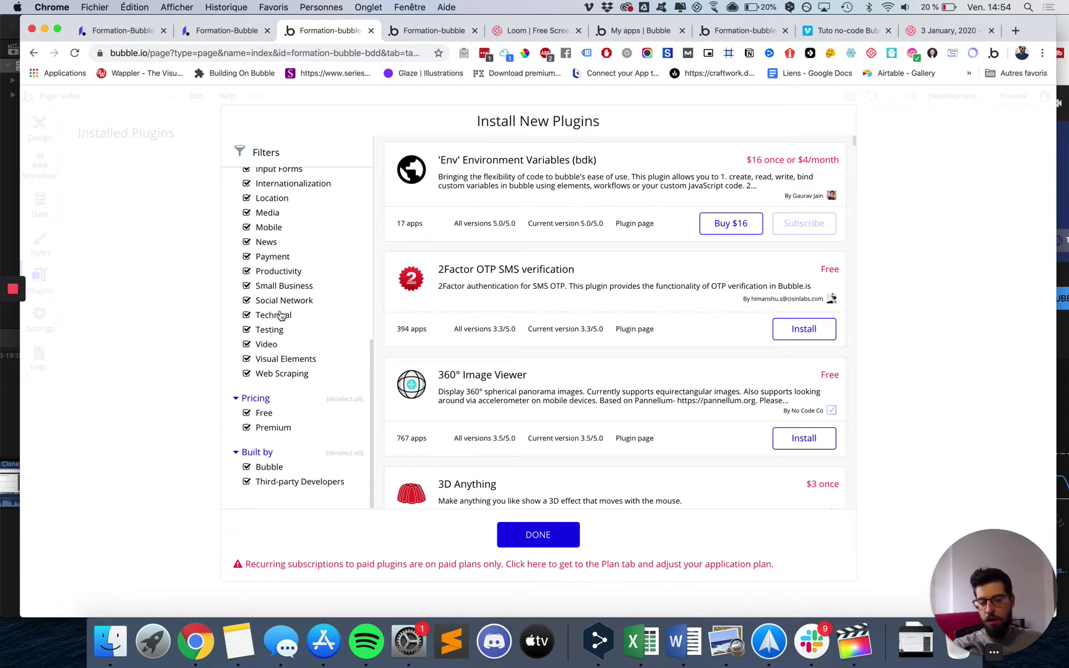
- Search the plugin library for "mater" and look through the matching plugins
scroll(279, 315, up, 10)
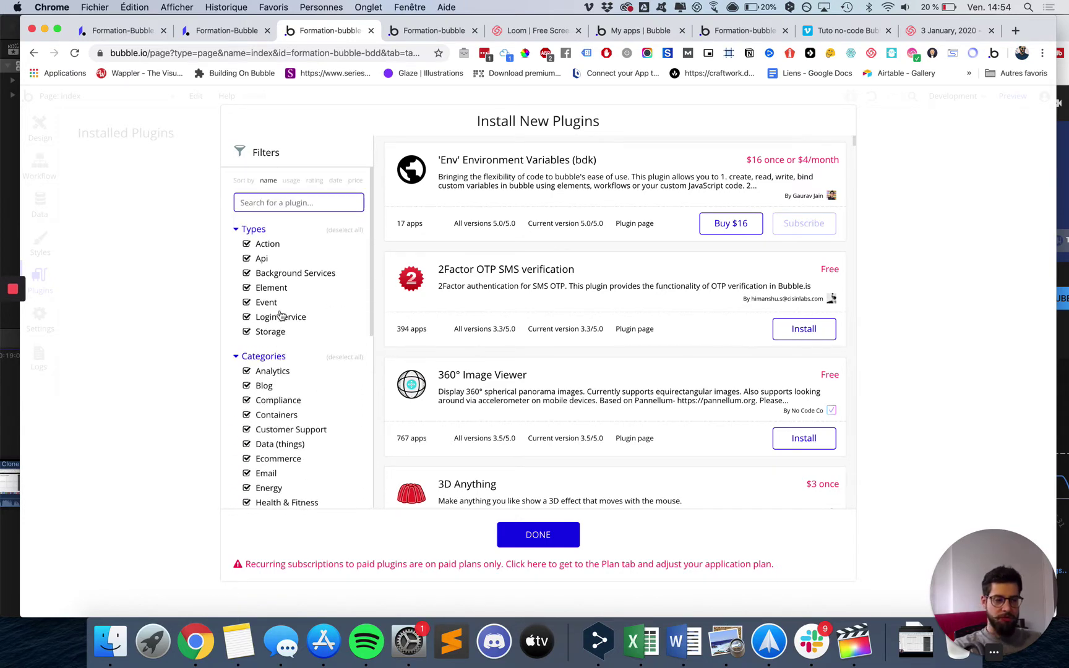
click(279, 204)
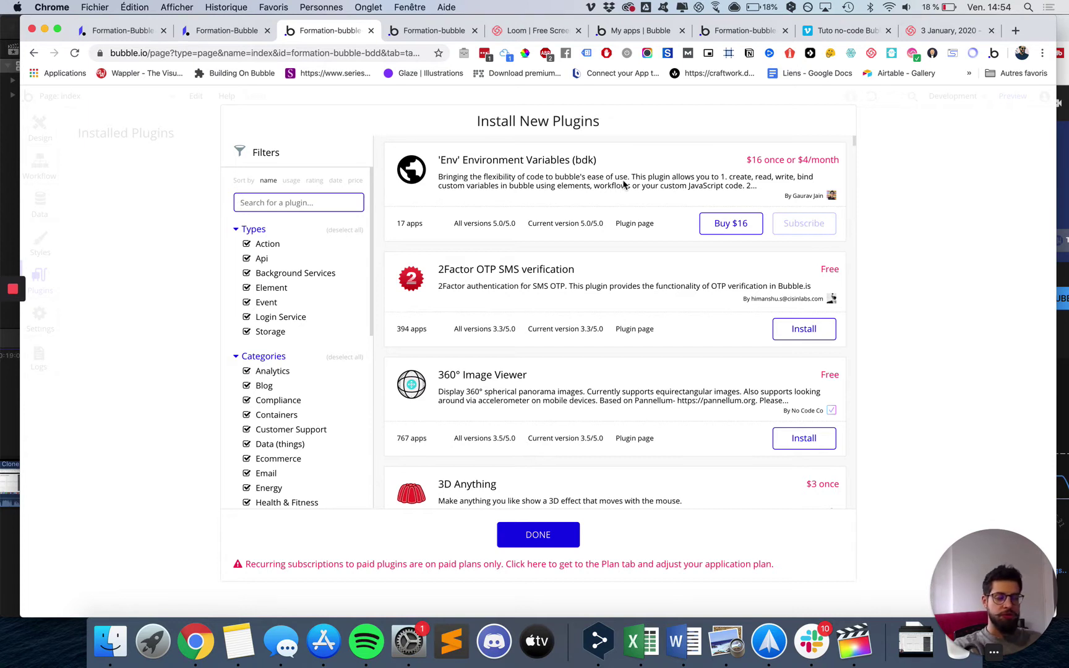
click(321, 201)
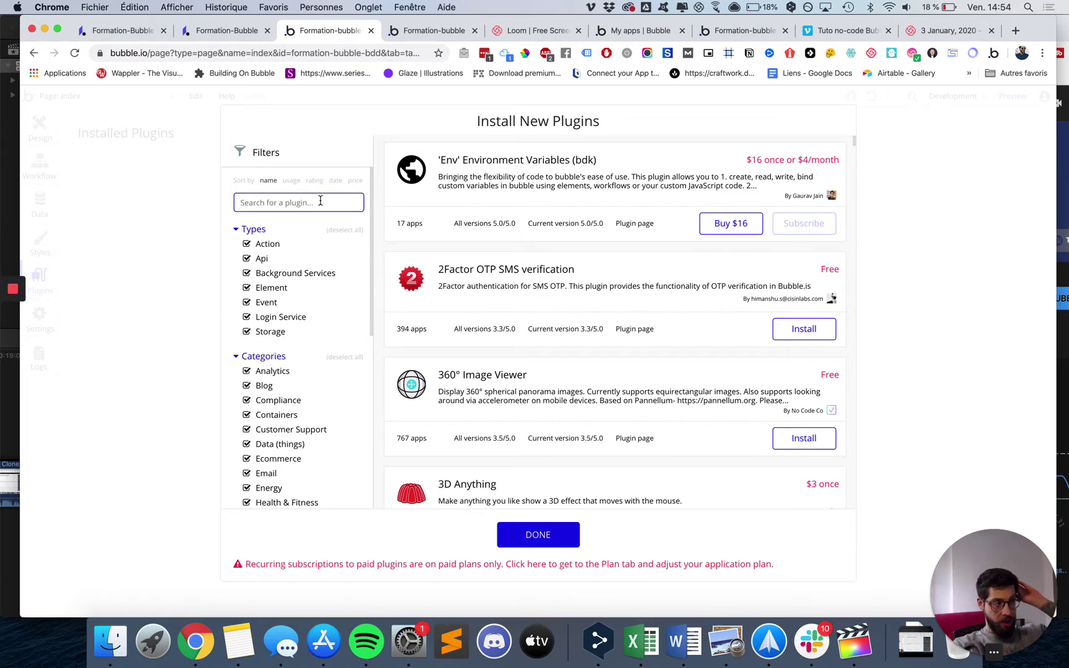
text(m)
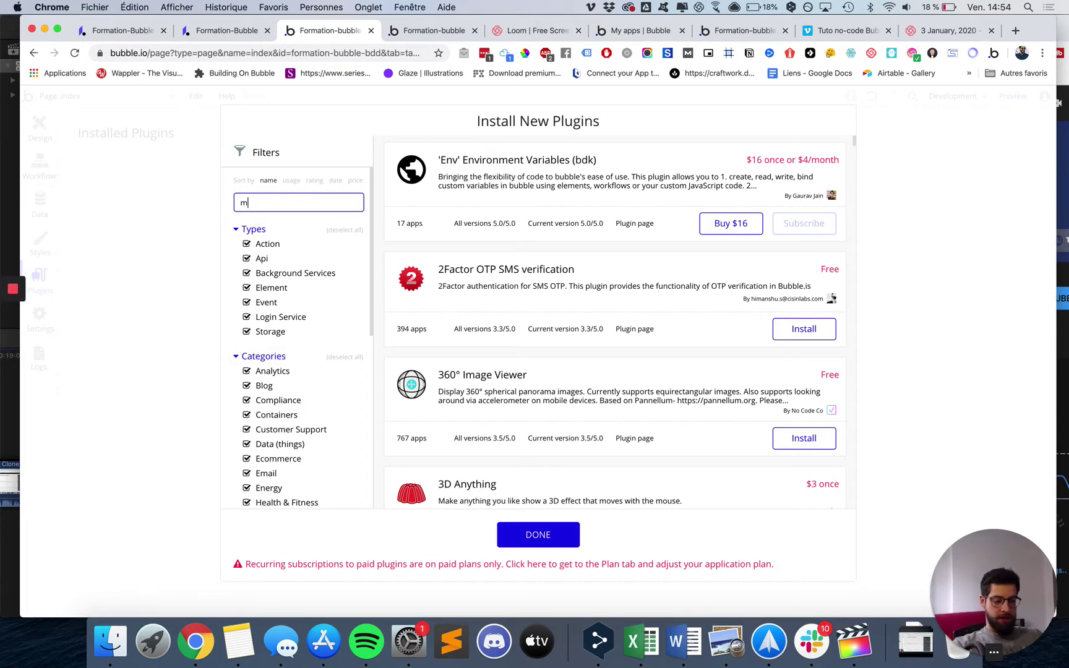
text(ate)
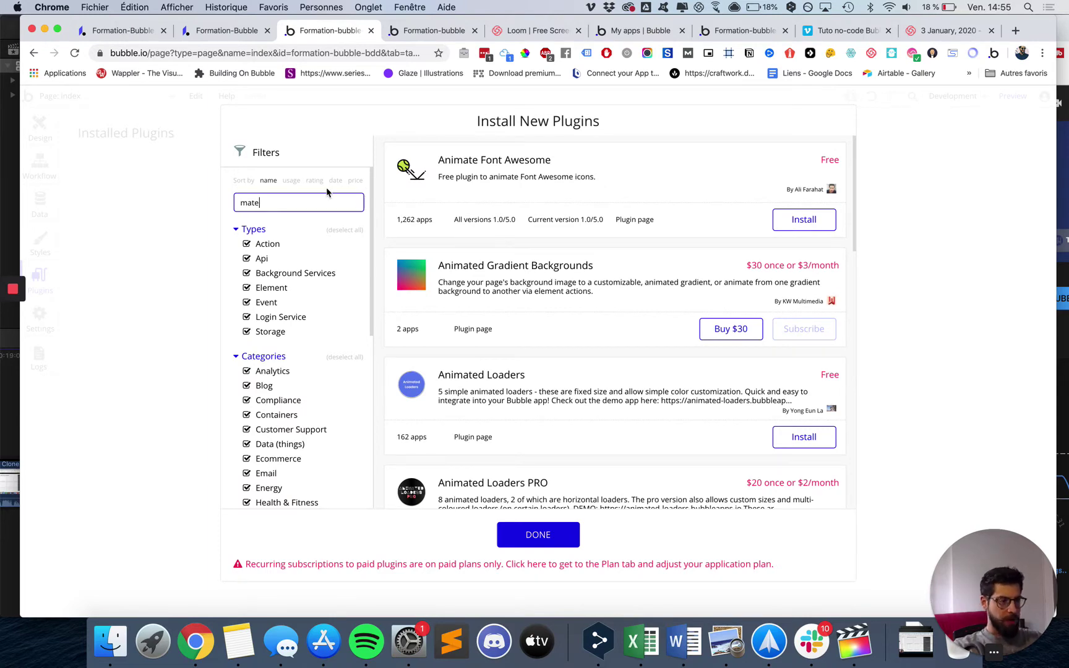
text(r)
key(super+a)
scroll(654, 308, down, 3)
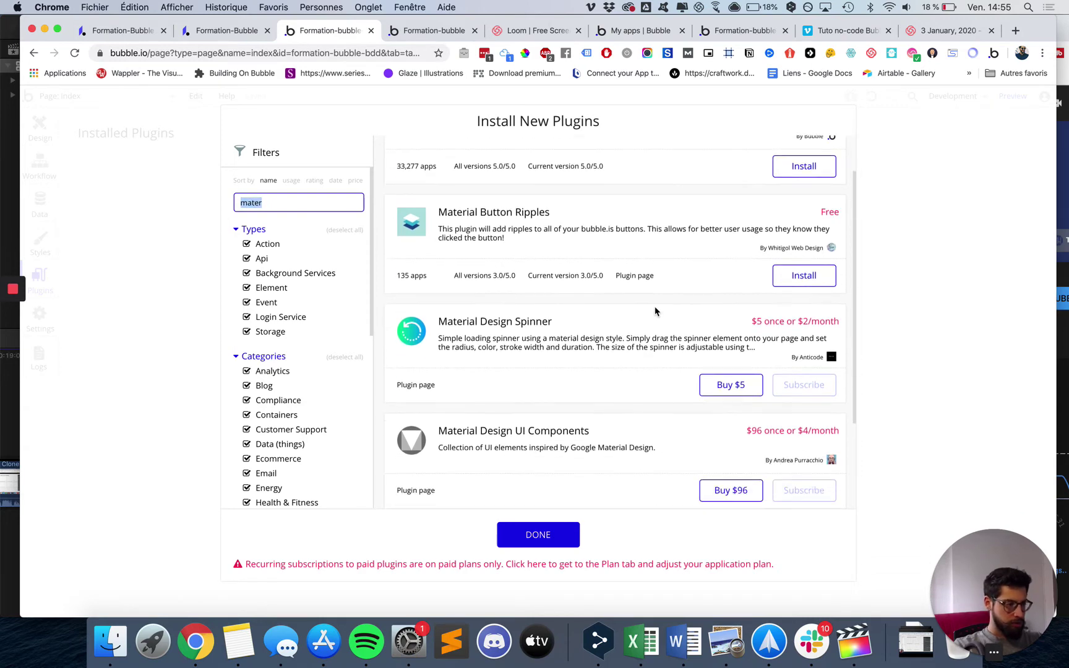
scroll(655, 308, up, 2)
scroll(655, 310, up, 1)
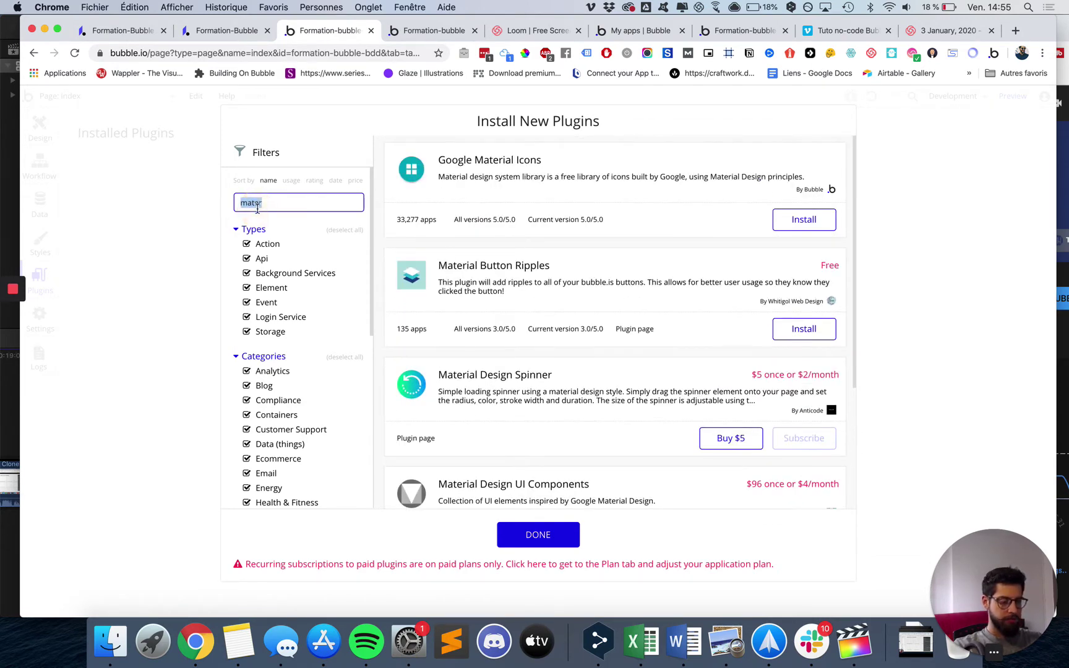
- Search the plugin library for "ico" and browse the matching plugins
text(ic)
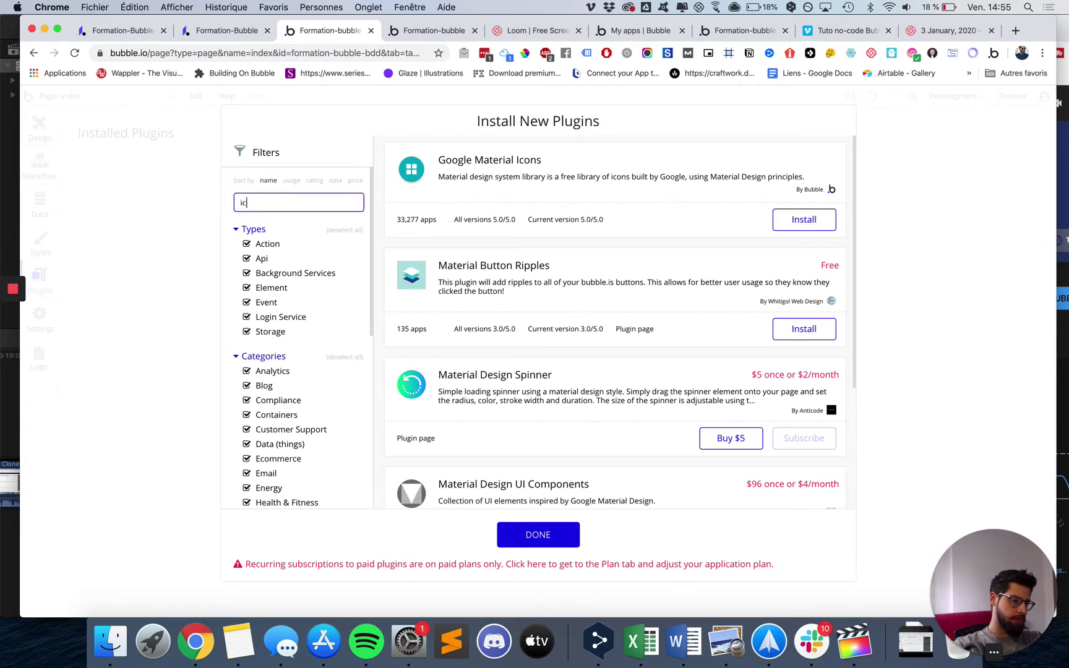
text(o)
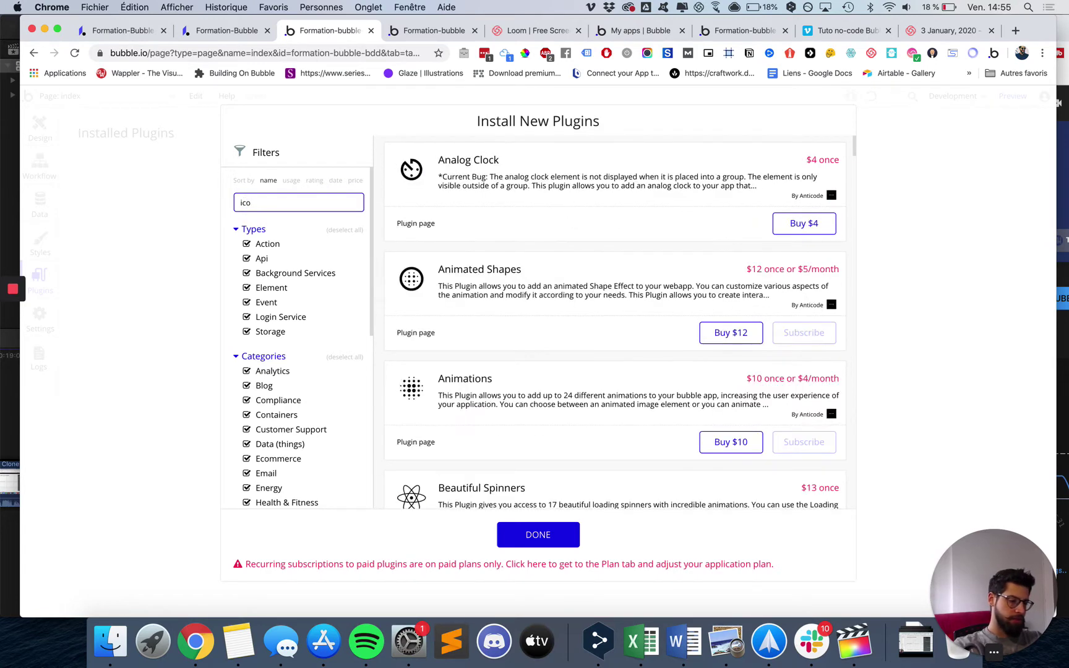
scroll(598, 442, down, 10)
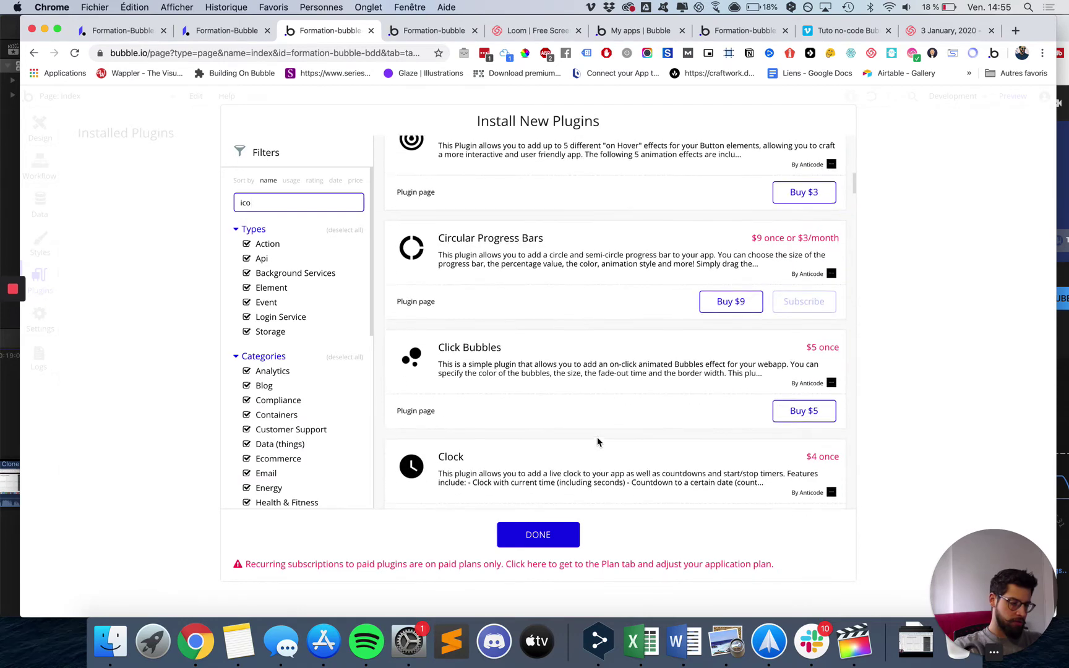
key(super+a)
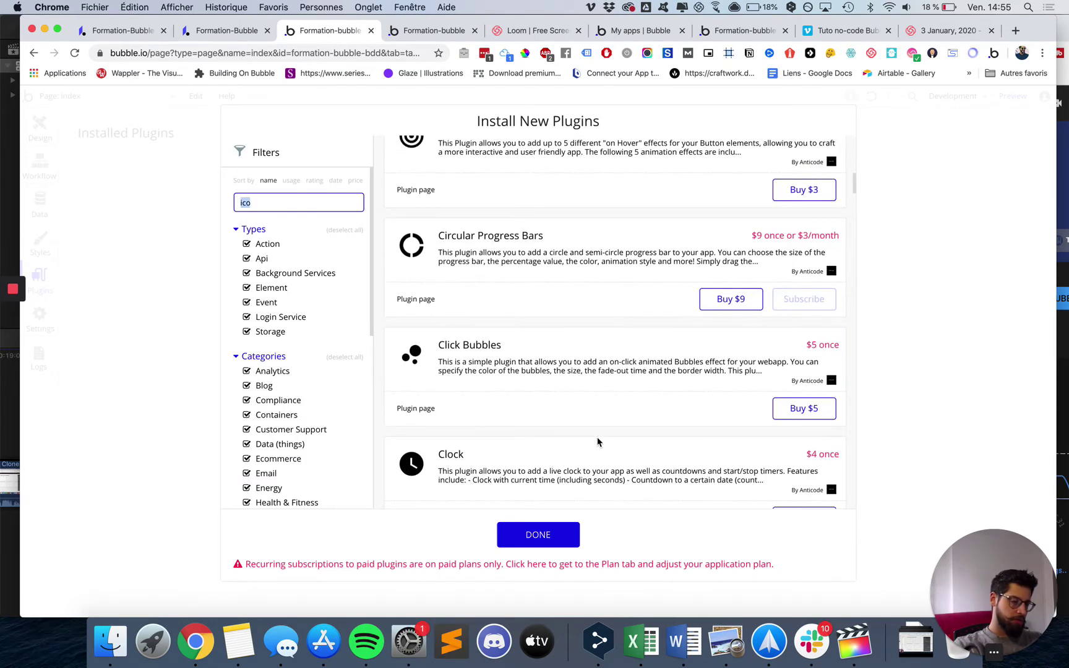
scroll(597, 442, down, 8)
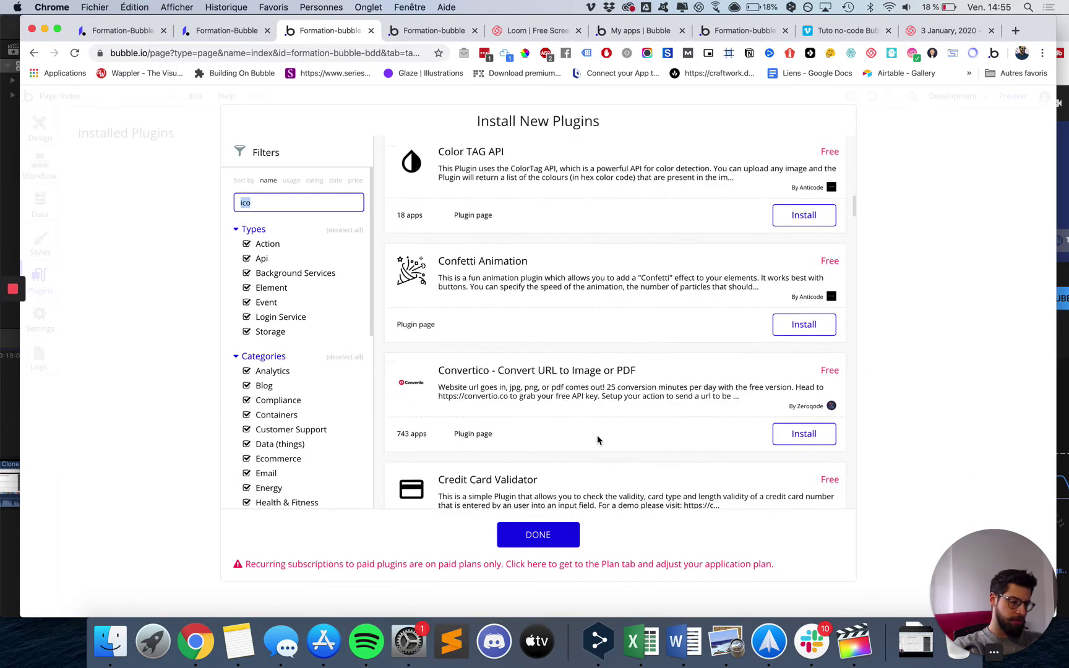
scroll(597, 440, down, 8)
- Search the plugin library for "material" and install the Google Material Icons plugin
text(i)
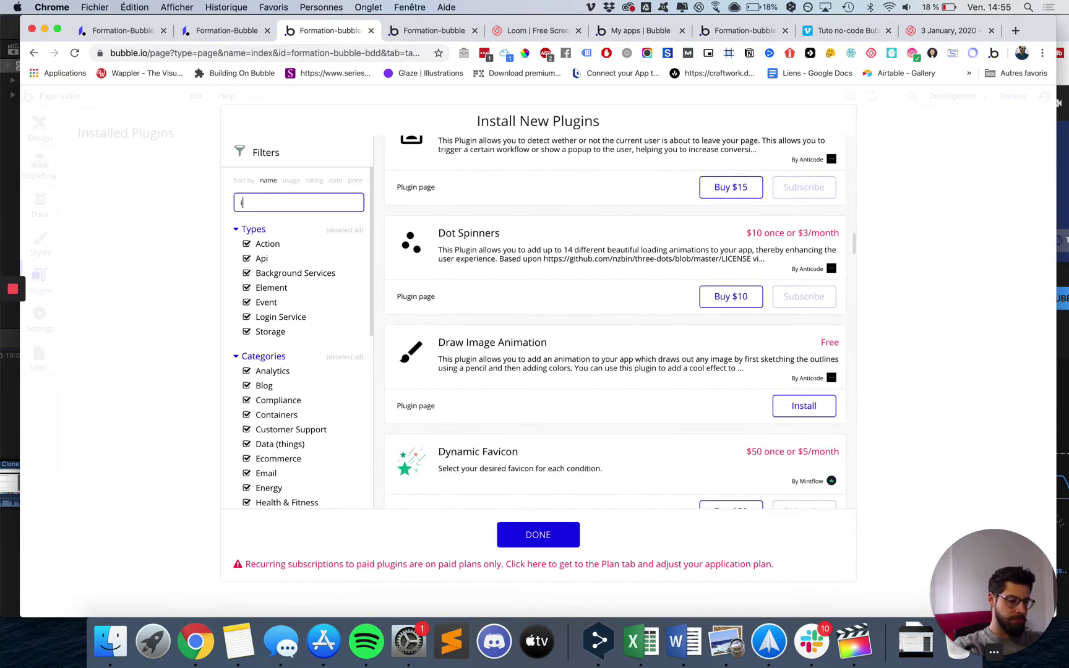
text(mm)
key(super+a)
text(m)
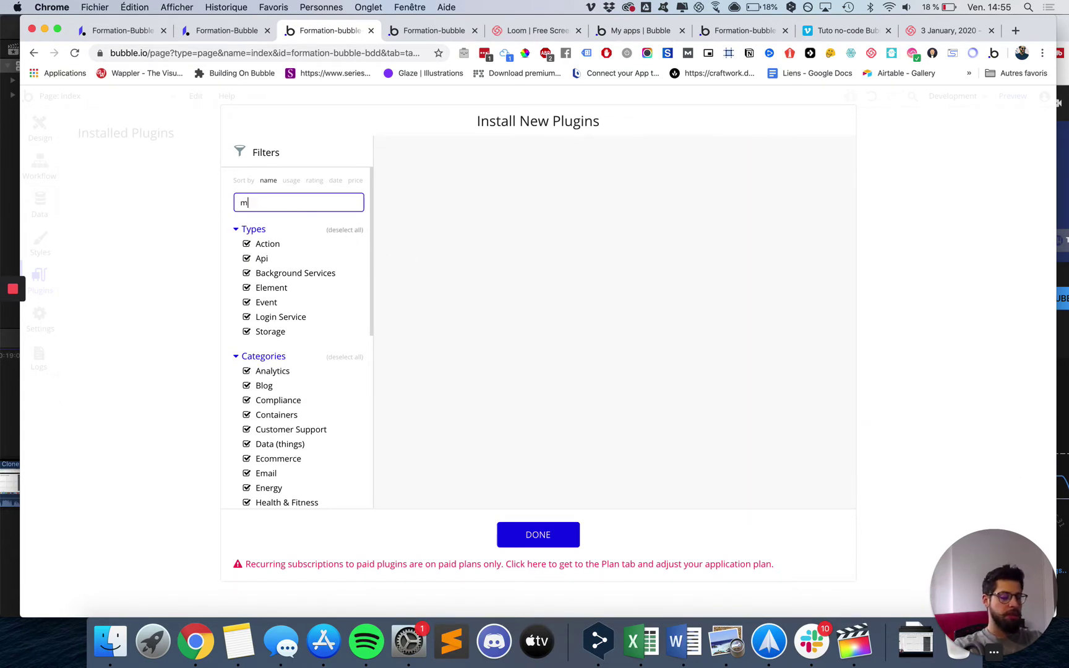
text(aterial)
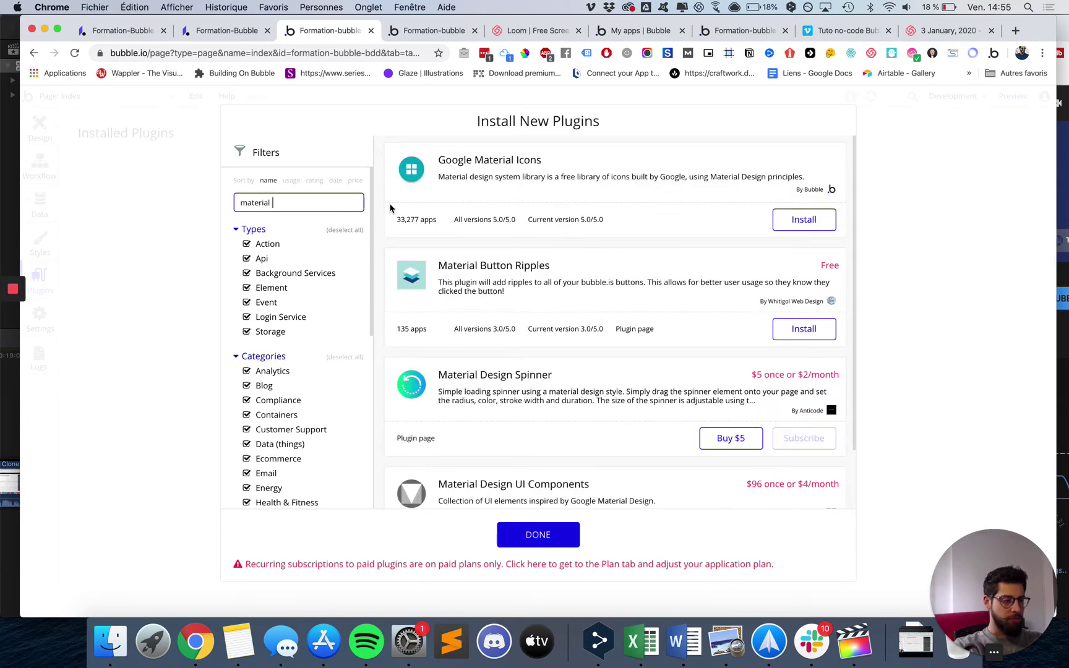
click(803, 222)
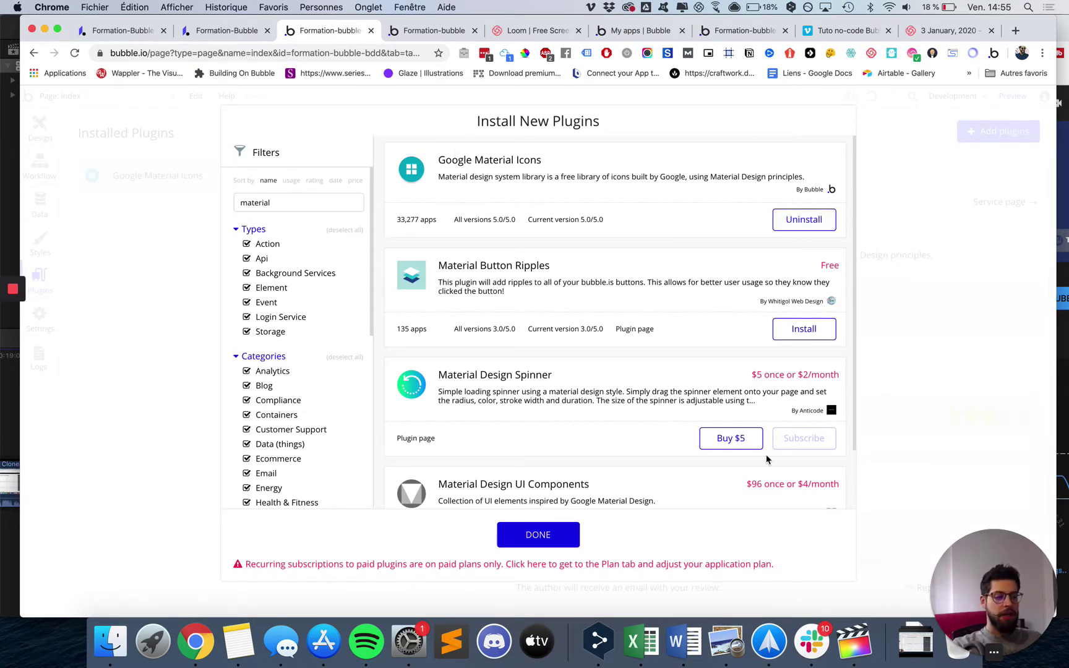
- View and dismiss the purchase form for Material Design Spinner, and review the plugin content of the installed Google Material Icons
click(733, 438)
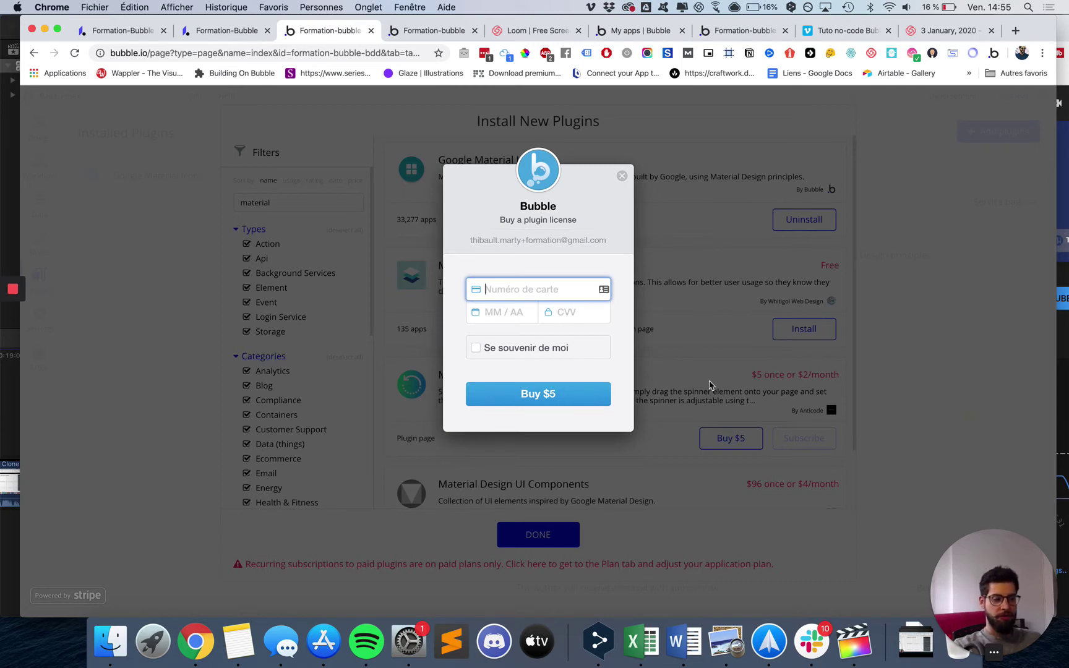
click(618, 177)
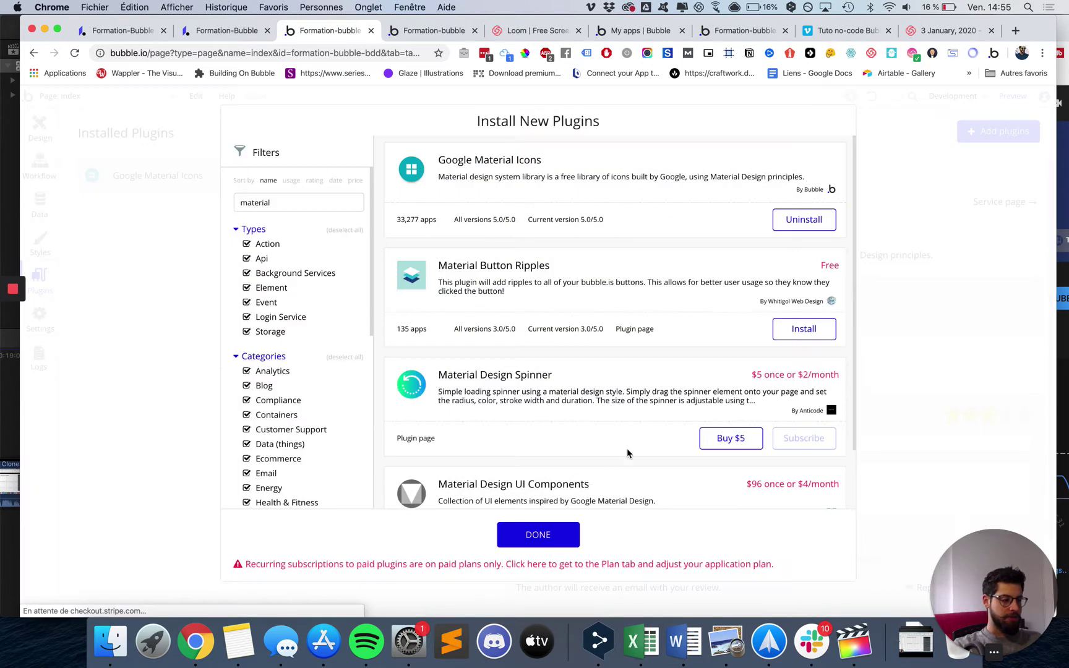
click(182, 217)
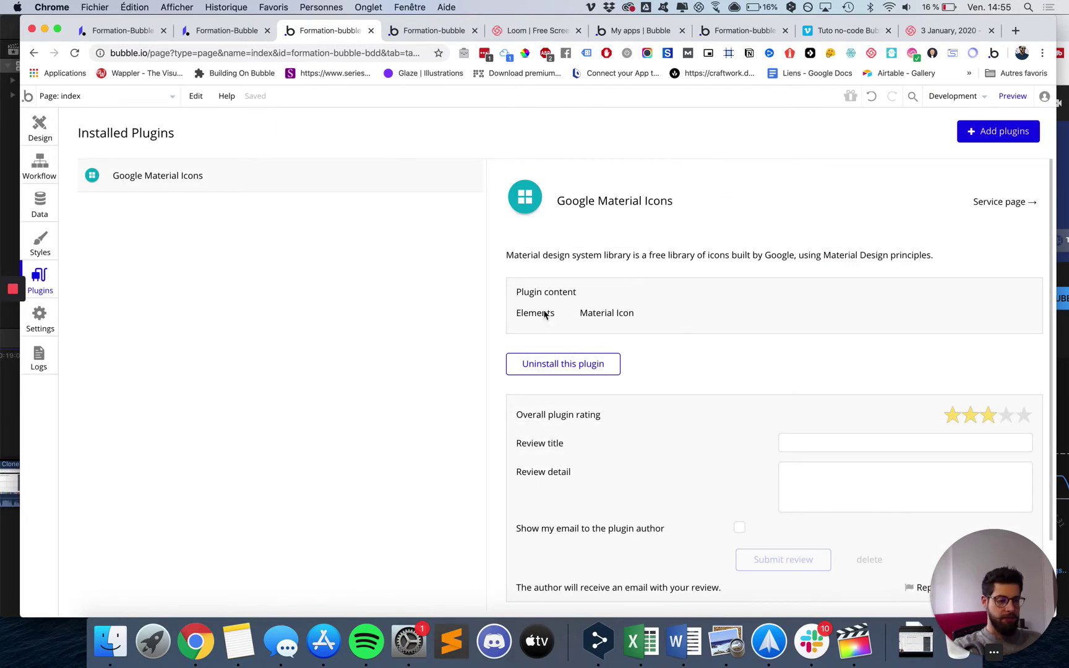
mouse_move(518, 297)
mouse_down()
mouse_move(611, 310)
mouse_move(508, 303)
mouse_move(529, 316)
mouse_up()
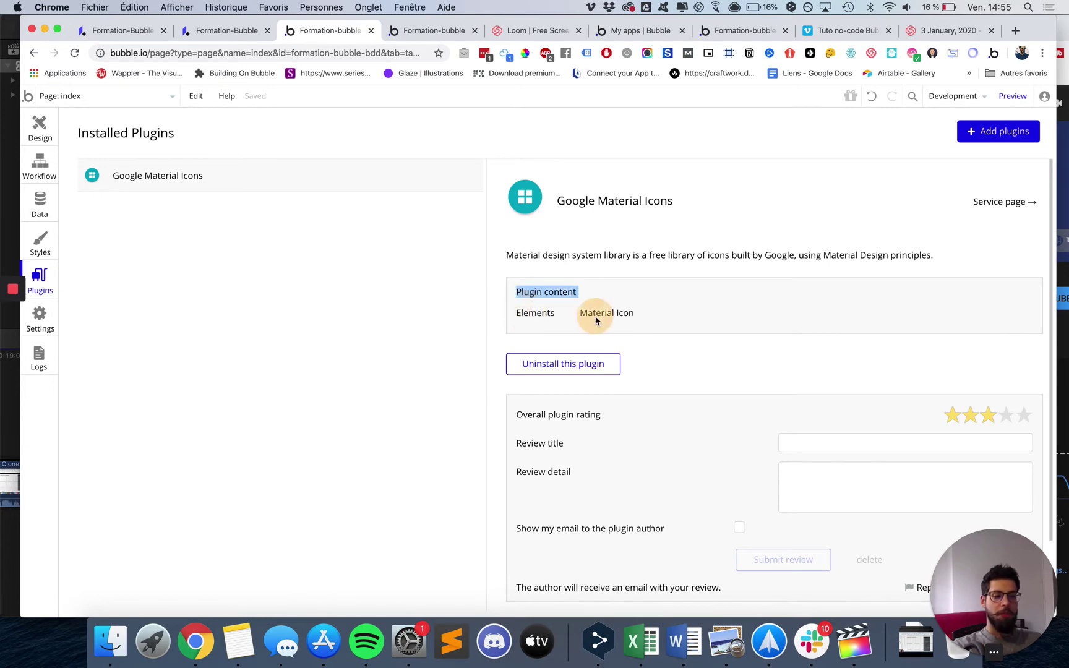
- In the page design, draw a Material Icon element inside the white group near the purple file icon
click(47, 122)
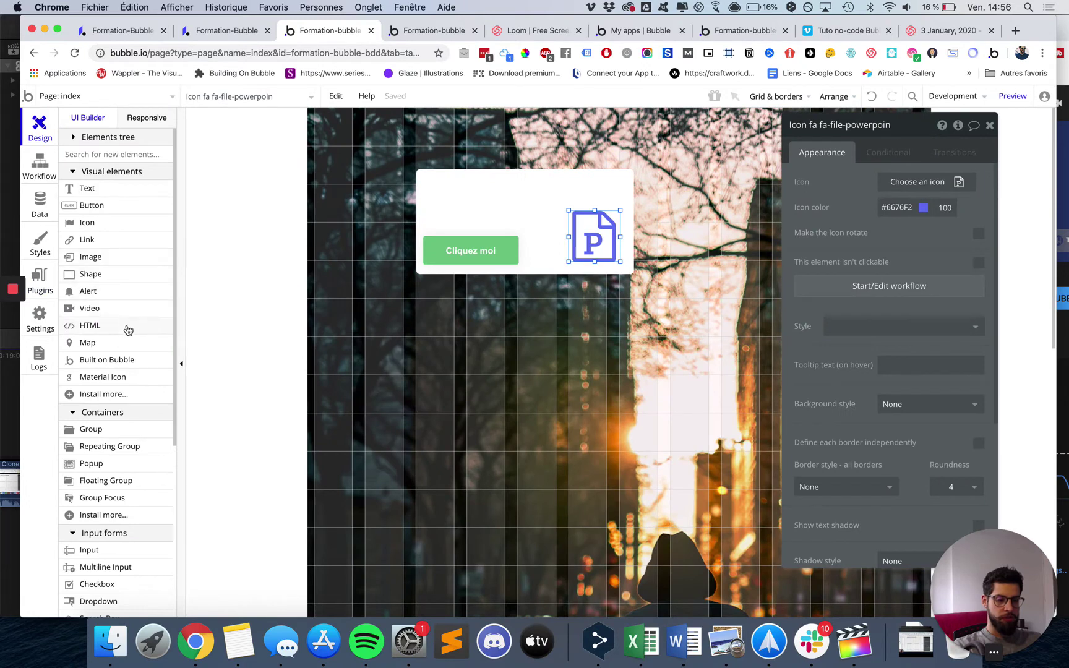
click(120, 379)
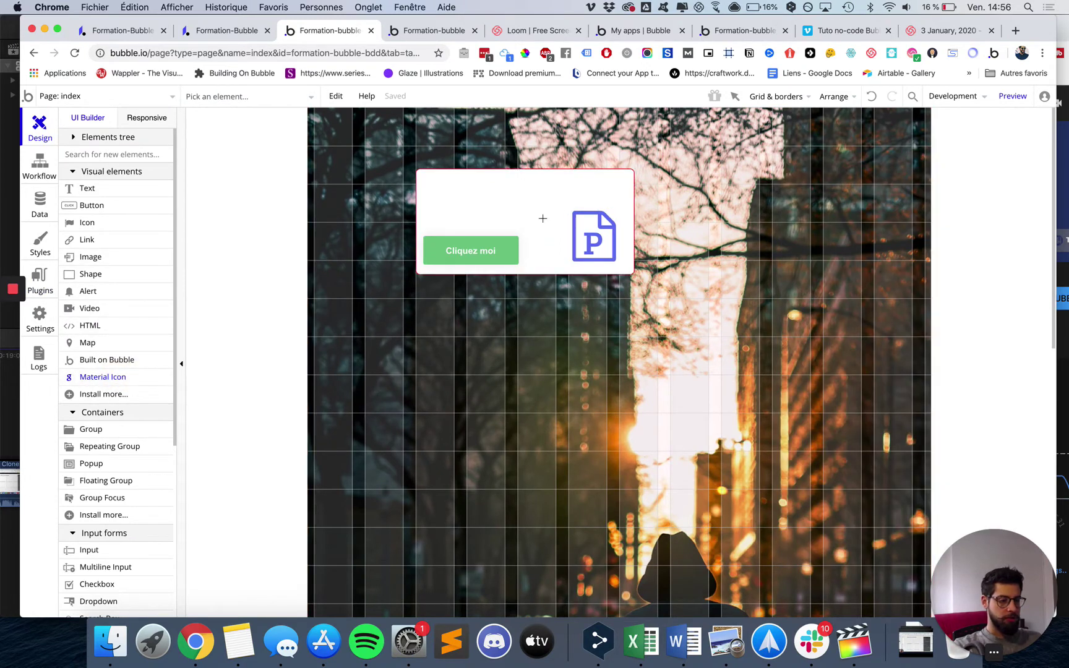
mouse_move(490, 196)
mouse_down()
mouse_move(542, 247)
mouse_move(545, 213)
mouse_up()
- Change the new Material Icon's symbol to view_agenda and delete the element from the page
click(960, 183)
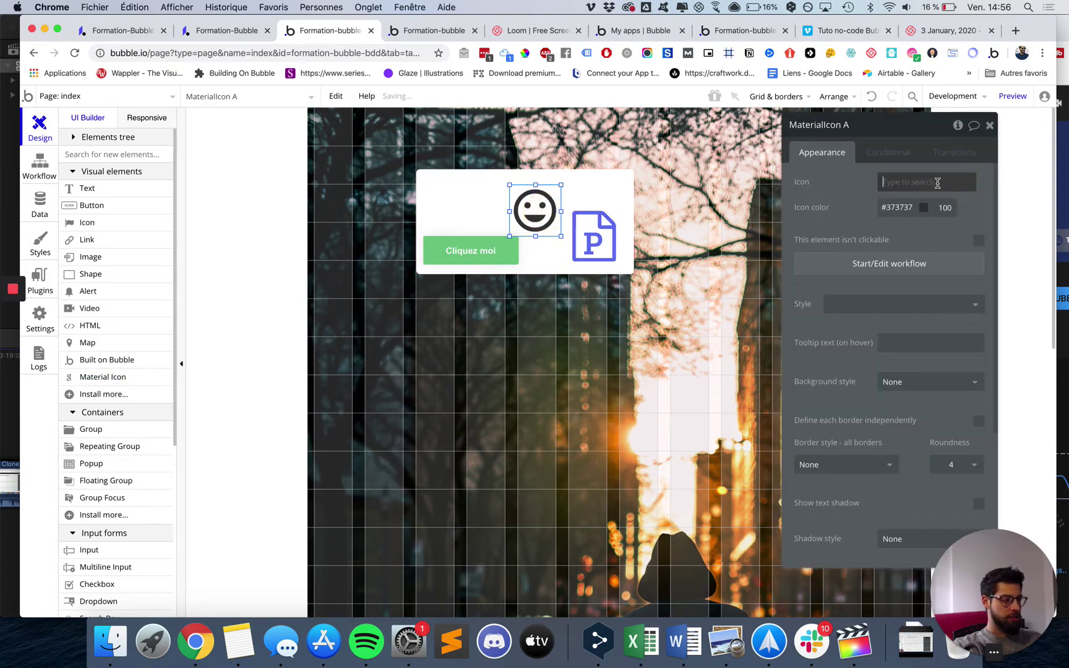
click(941, 183)
scroll(951, 325, down, 10)
scroll(951, 325, down, 5)
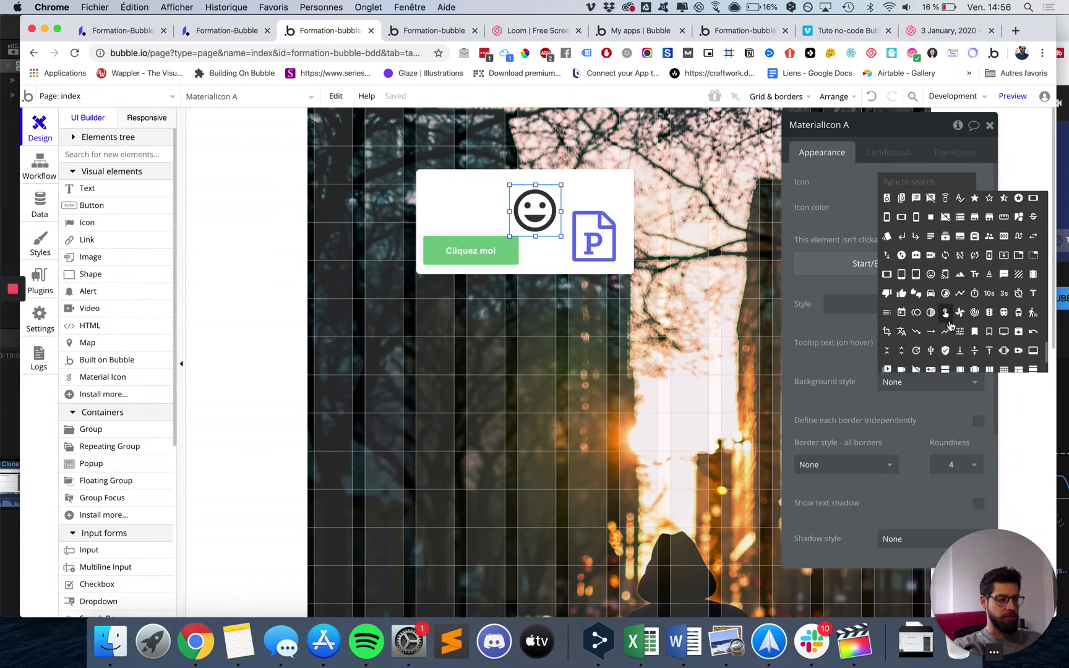
click(946, 285)
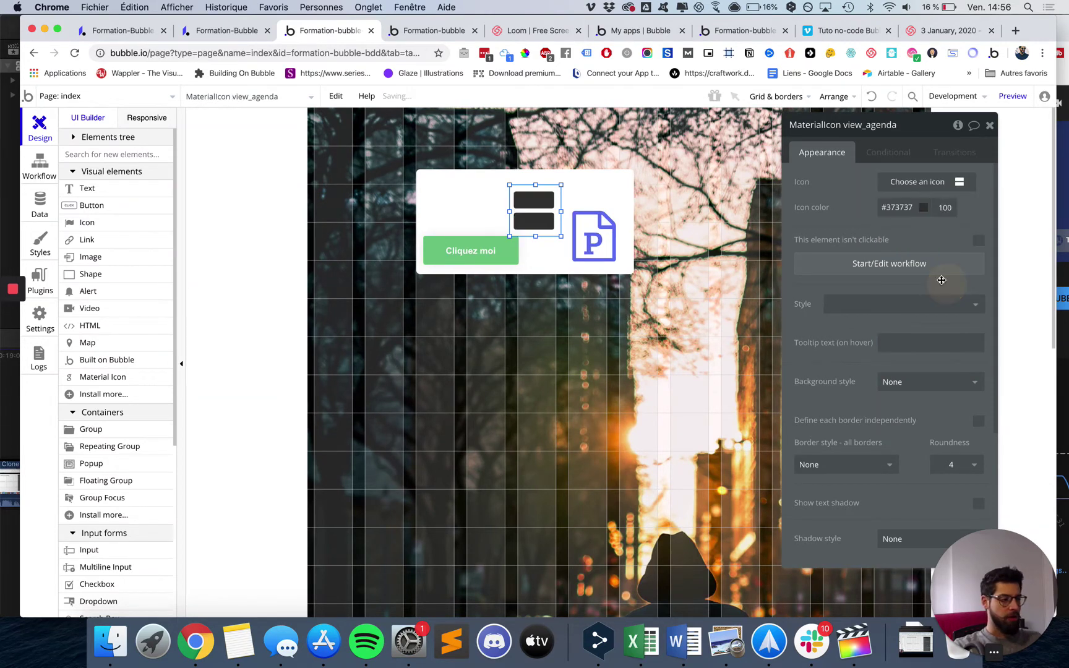
key(BackSpace)
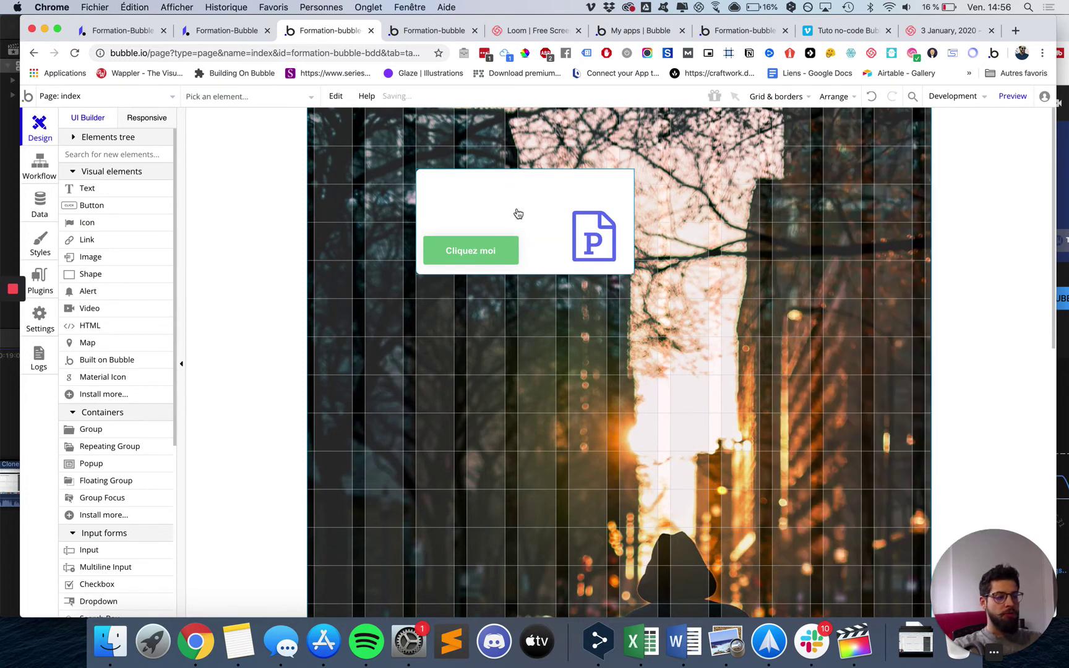
- Reopen the plugin library from the installed plugins and search it for "multide"
click(44, 286)
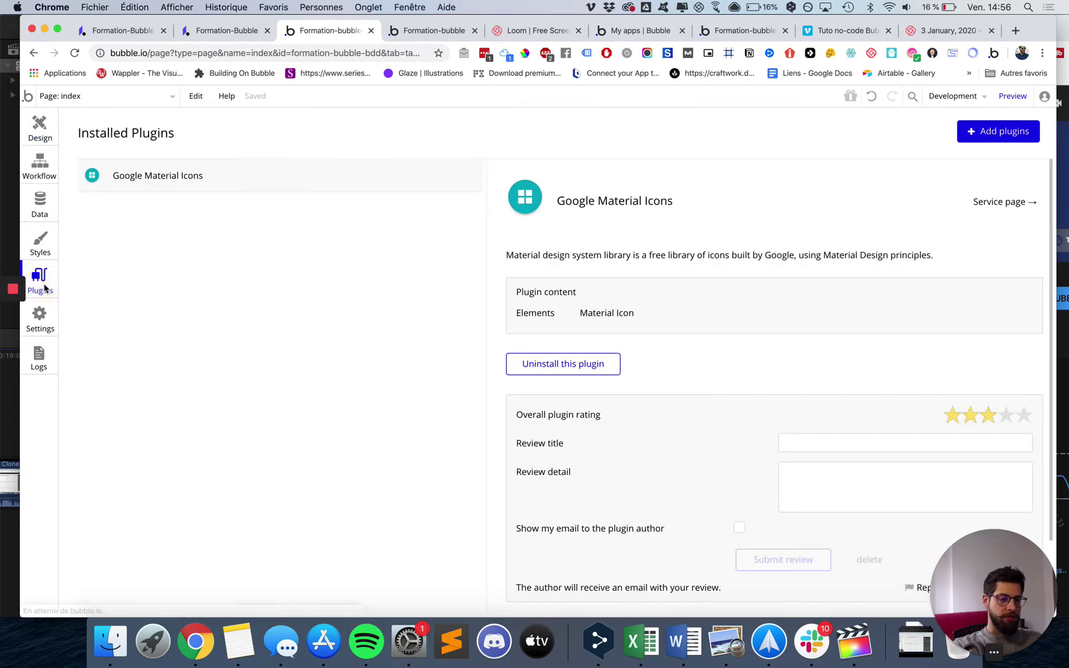
click(980, 143)
text(m)
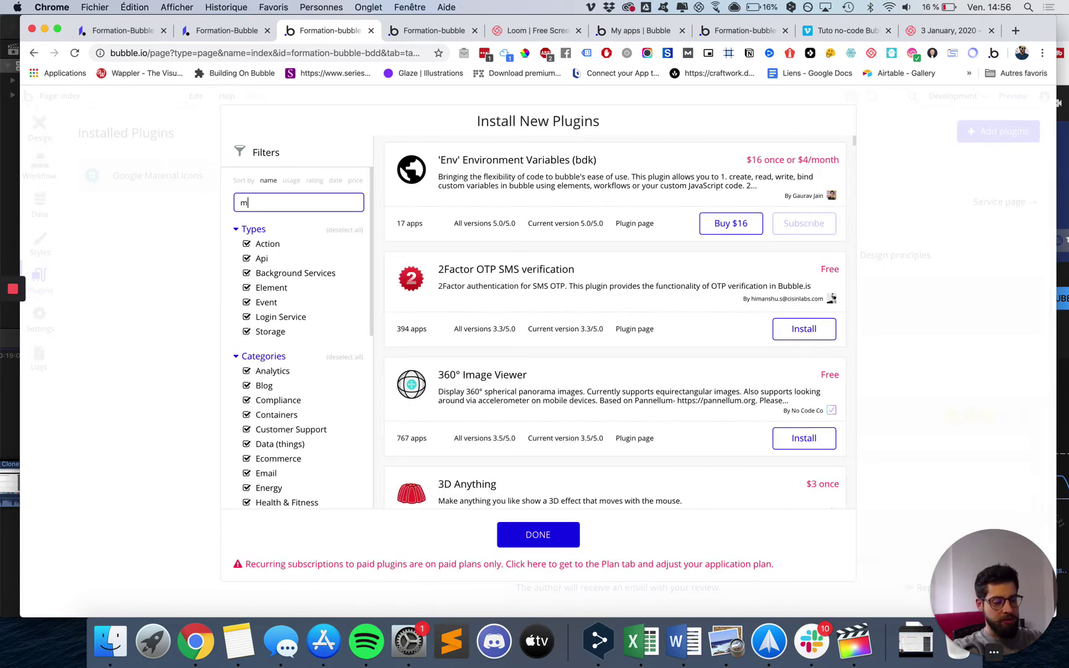
text(ulti)
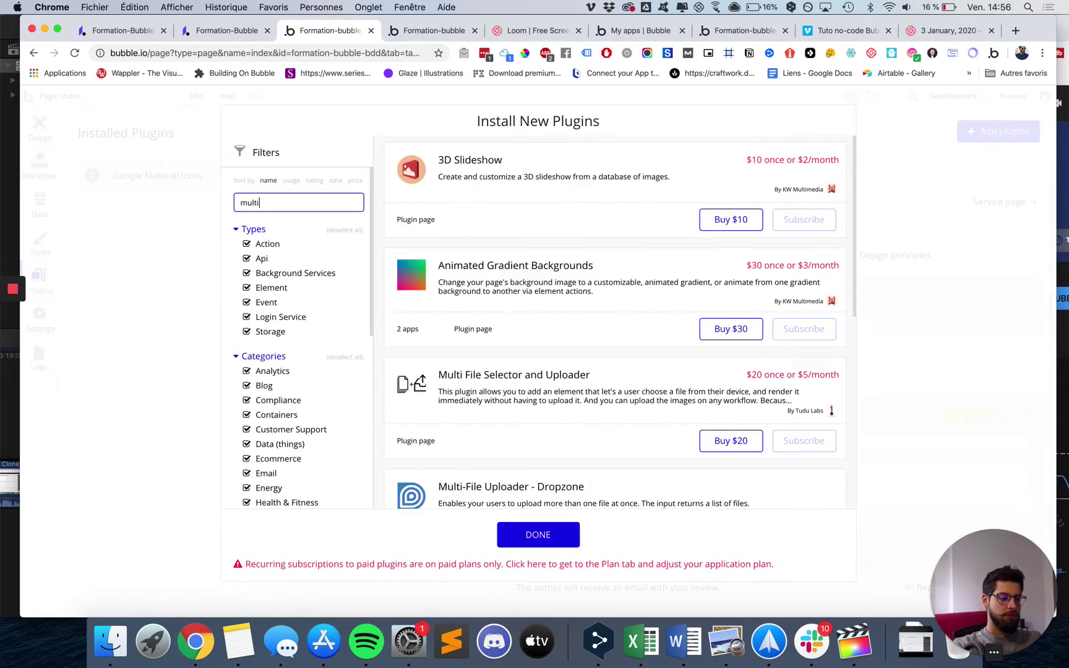
text(d)
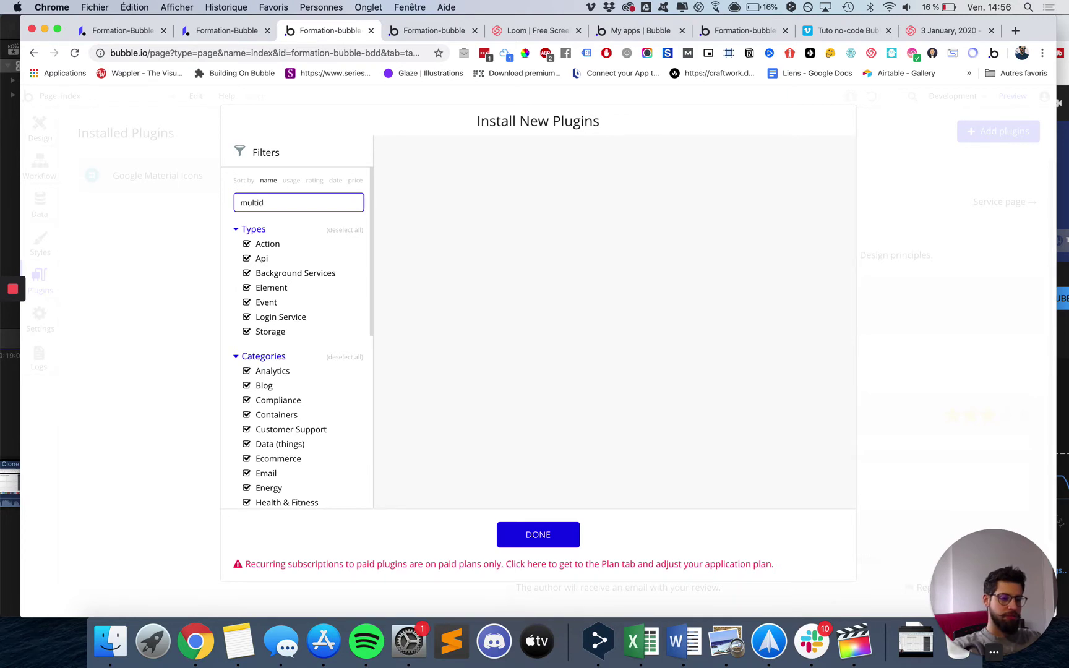
text(e)
- Search the plugin library for "air", install the free Air Color Picker plugin, and review its plugin content
key(super+a)
key(BackSpace)
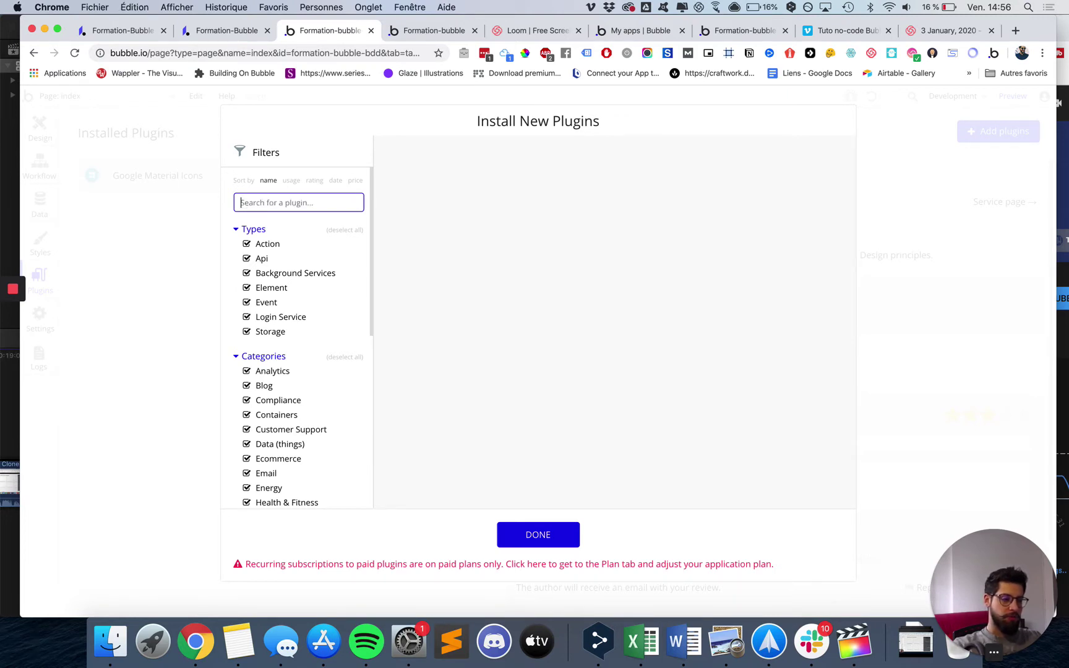
text(air)
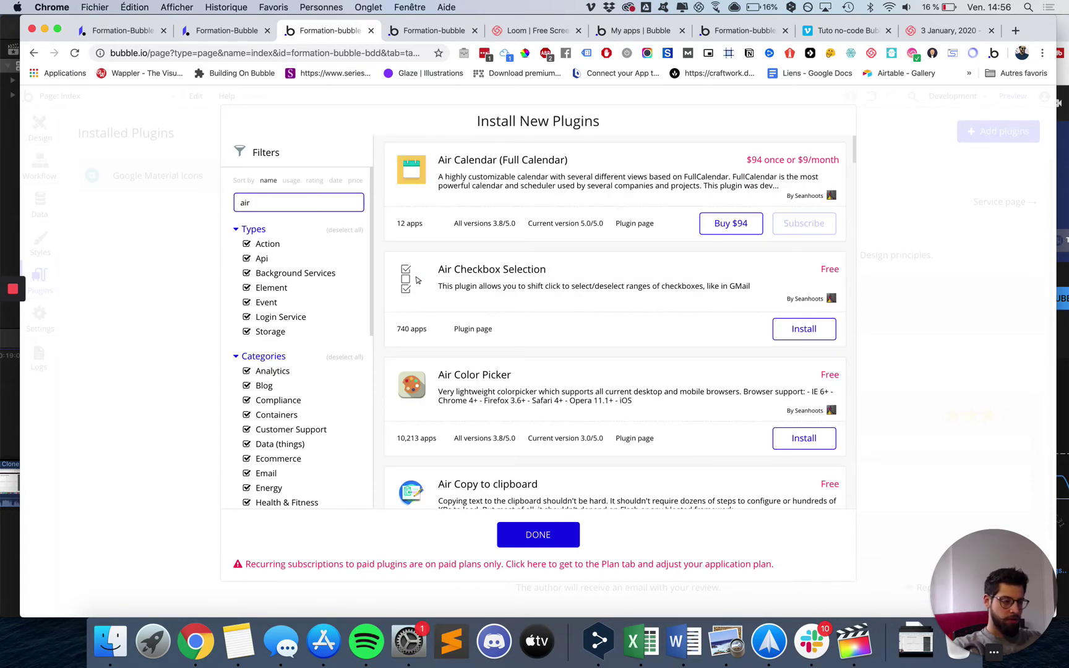
click(823, 437)
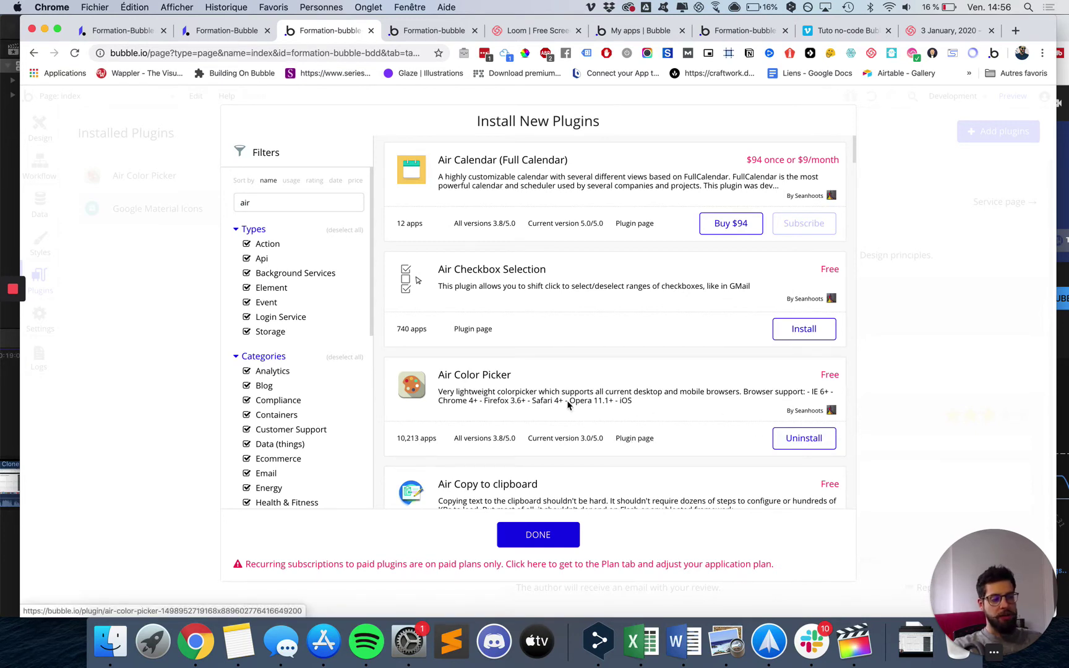
click(870, 325)
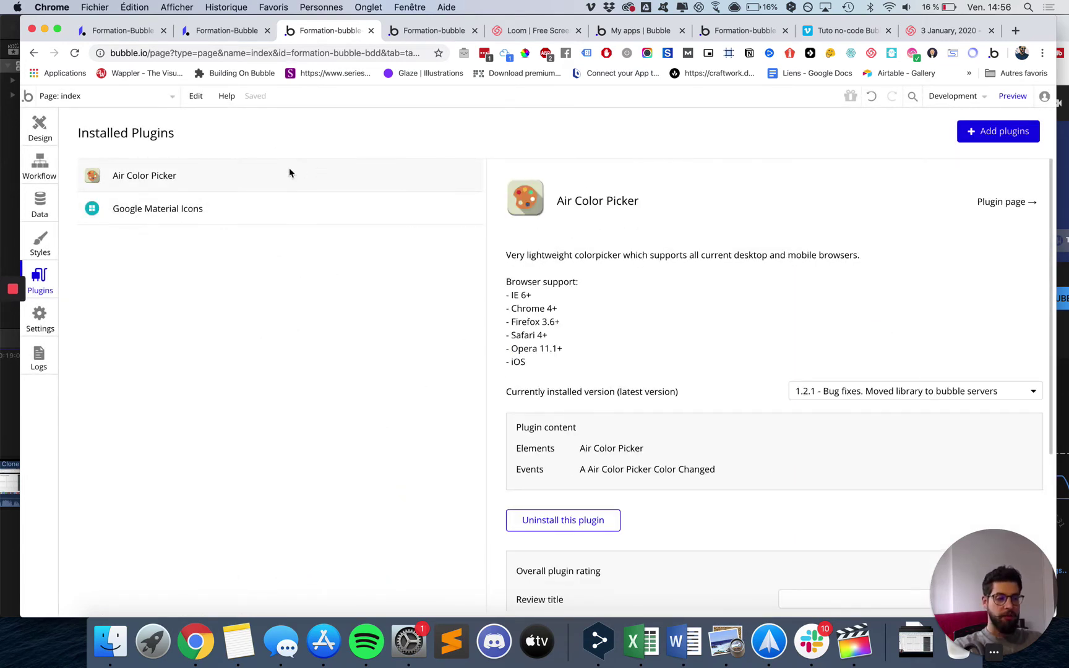
scroll(700, 399, down, 3)
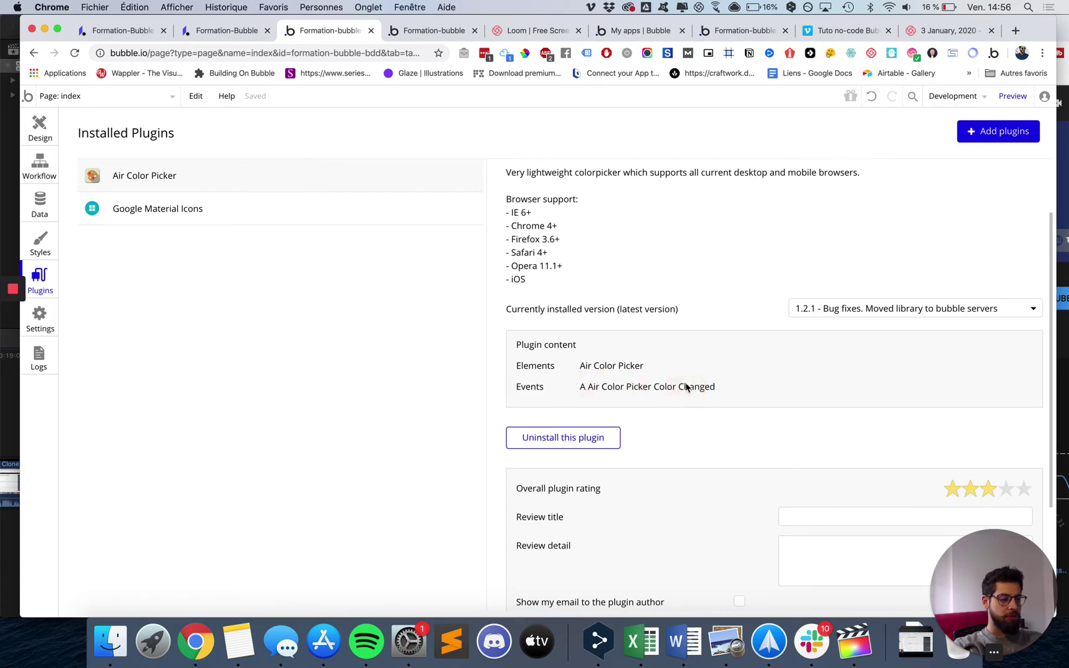
- In the page design, place an Air Color picker in the white group above the "Cliquez moi" button
scroll(687, 389, down, 2)
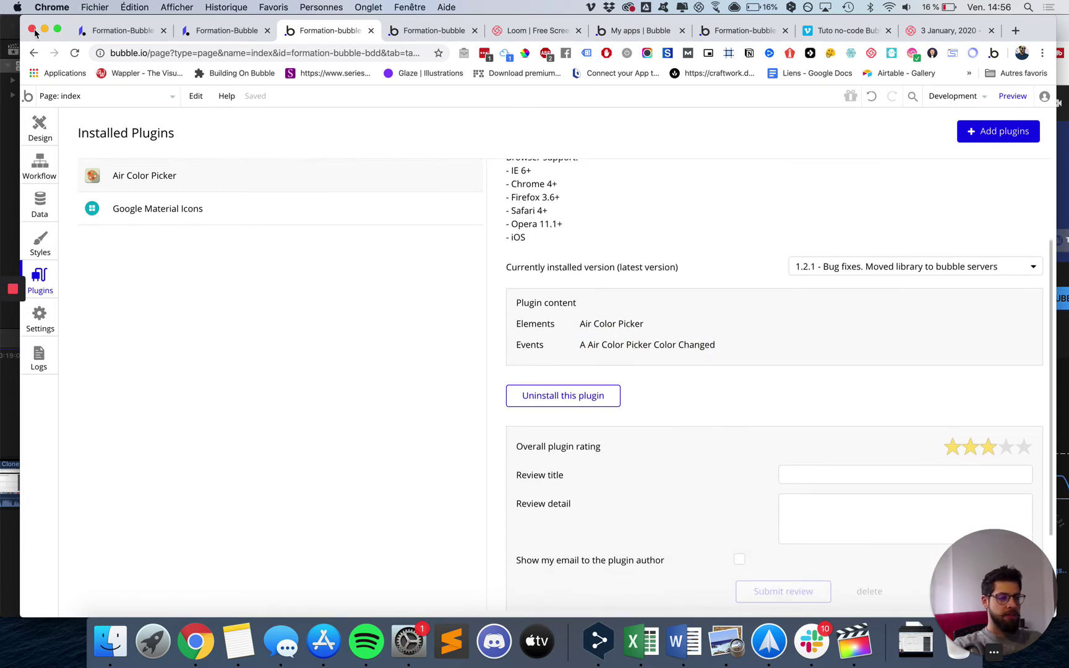
click(41, 129)
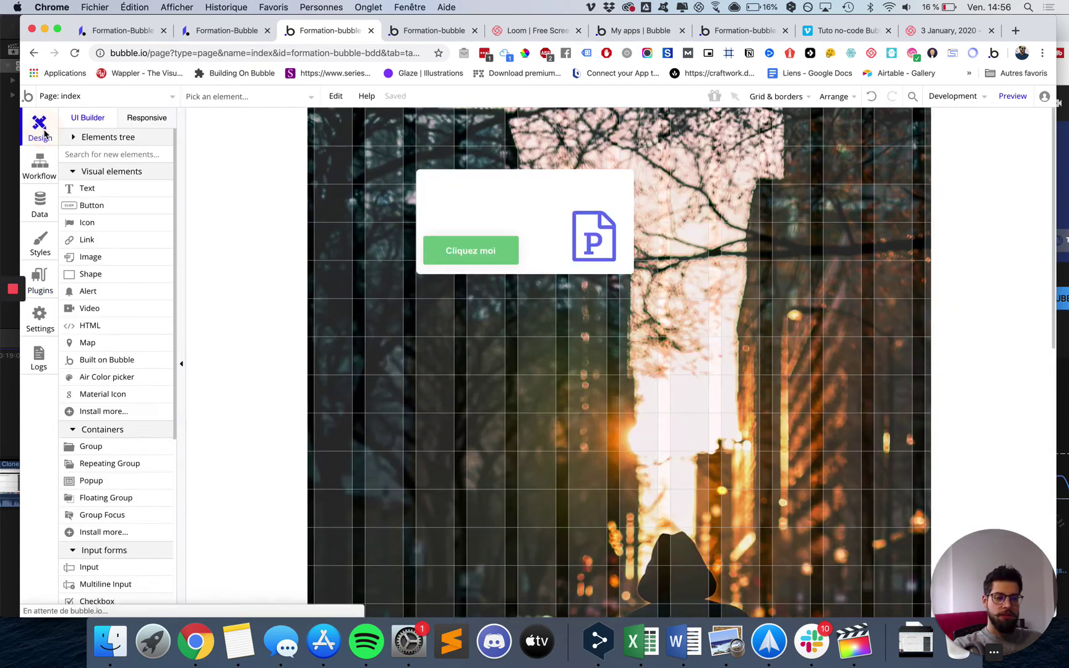
click(109, 379)
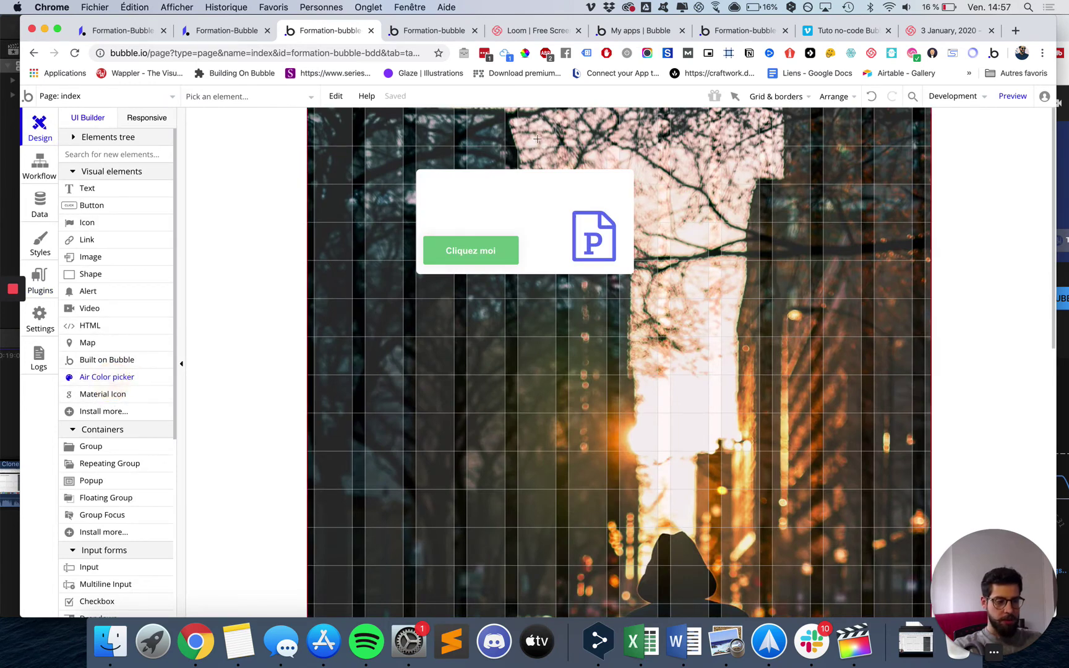
click(489, 195)
drag(508, 209, 465, 198)
- Examine the color picker's appearance options and read the documentation for its Show input option
scroll(975, 215, down, 10)
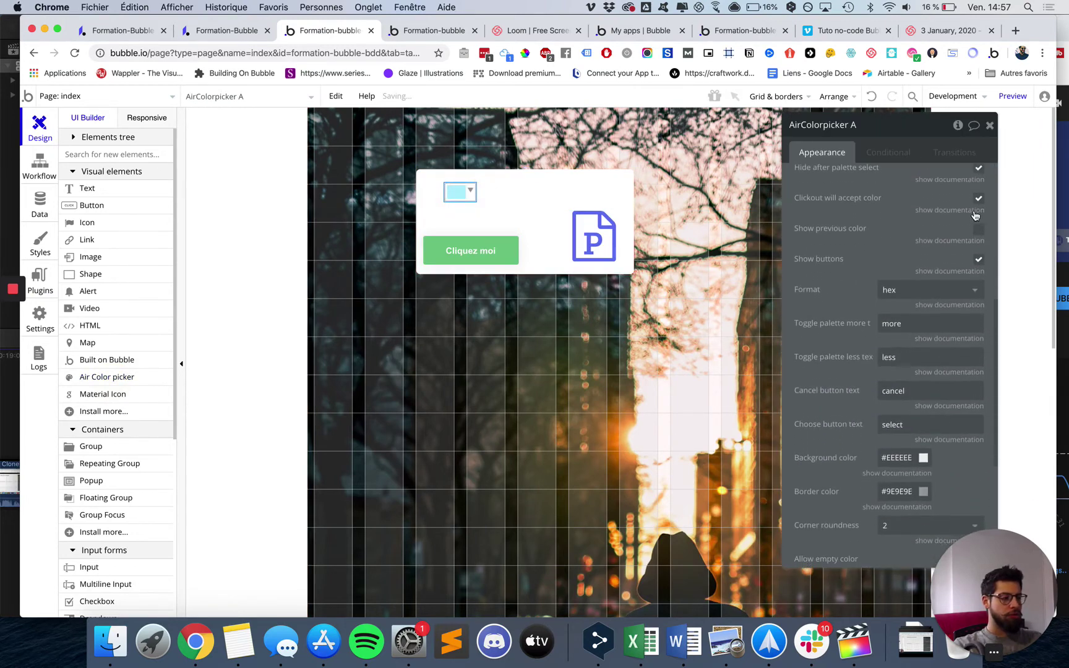
scroll(974, 215, down, 3)
scroll(966, 214, up, 12)
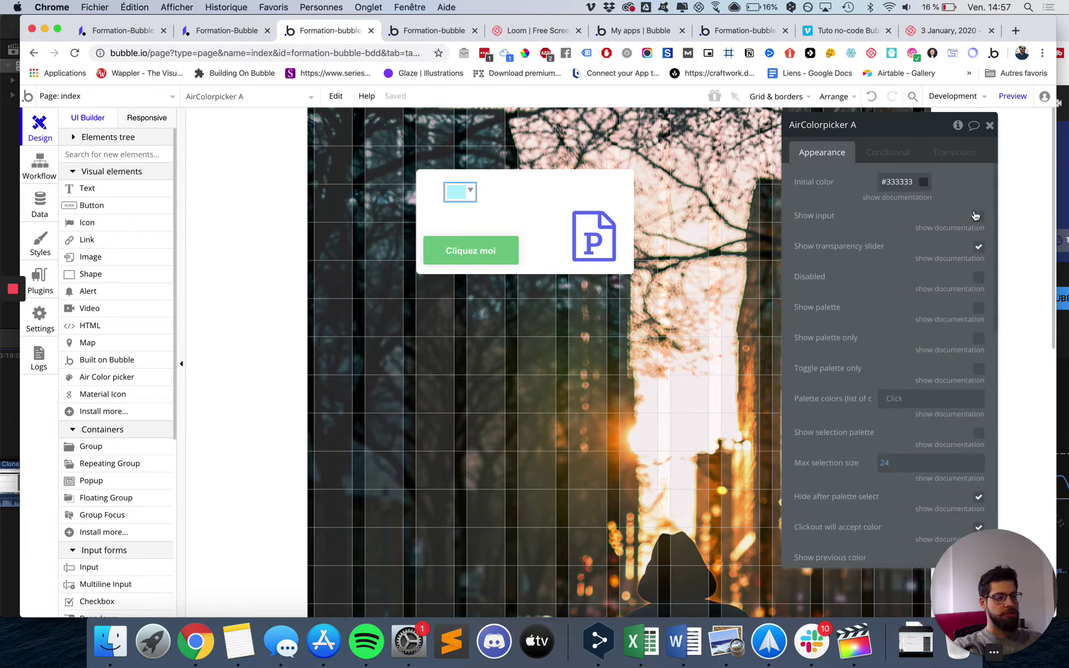
click(946, 228)
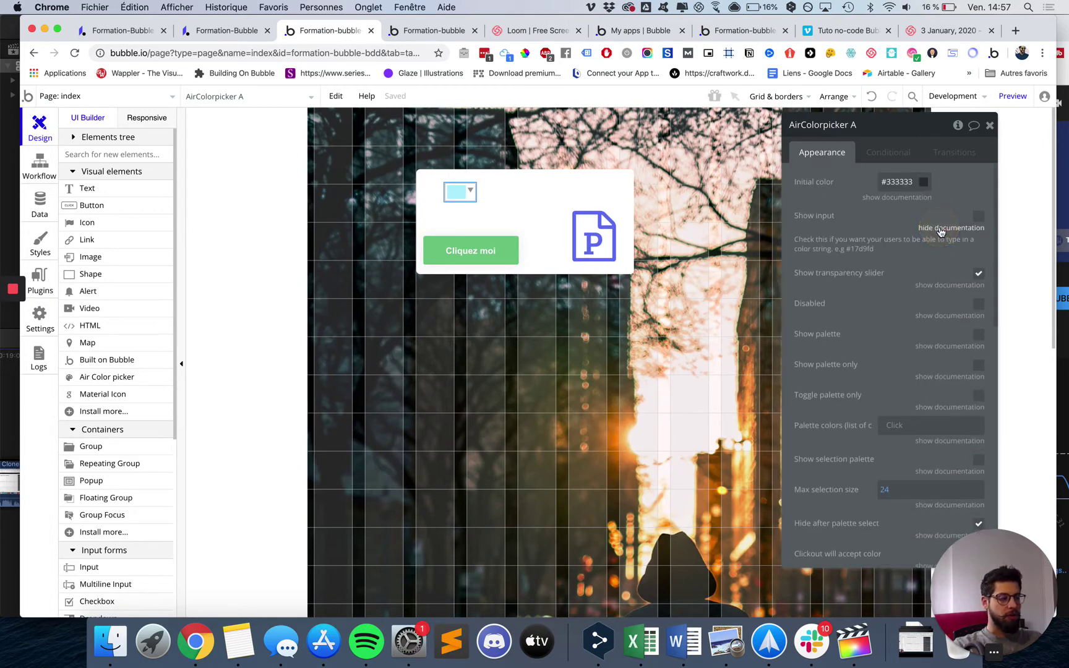
click(951, 228)
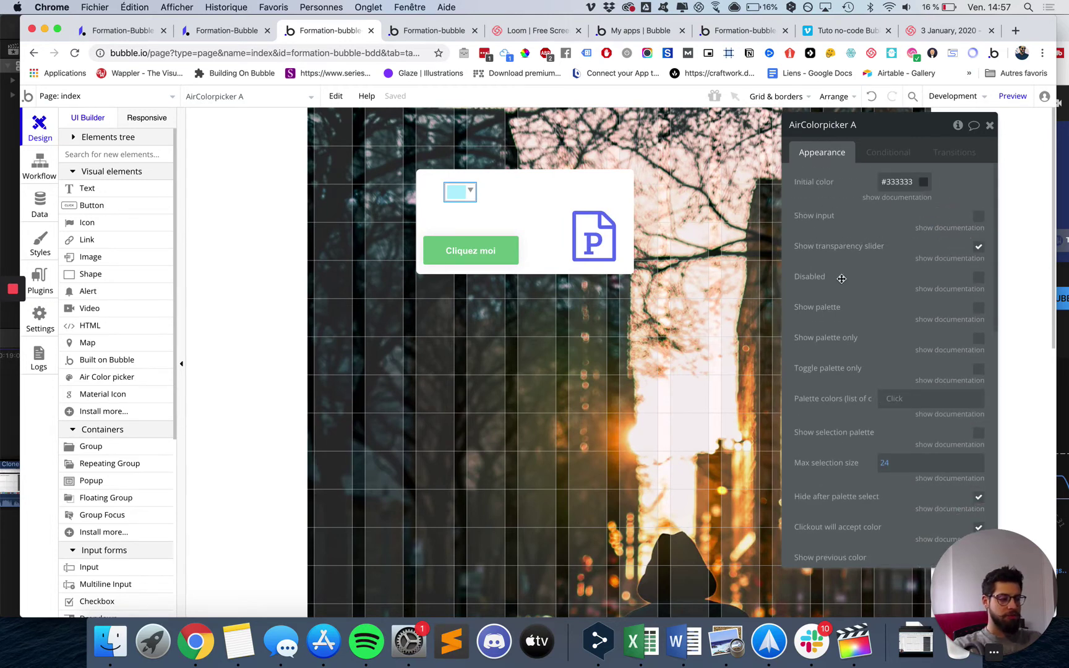
scroll(943, 247, down, 1)
scroll(944, 246, down, 10)
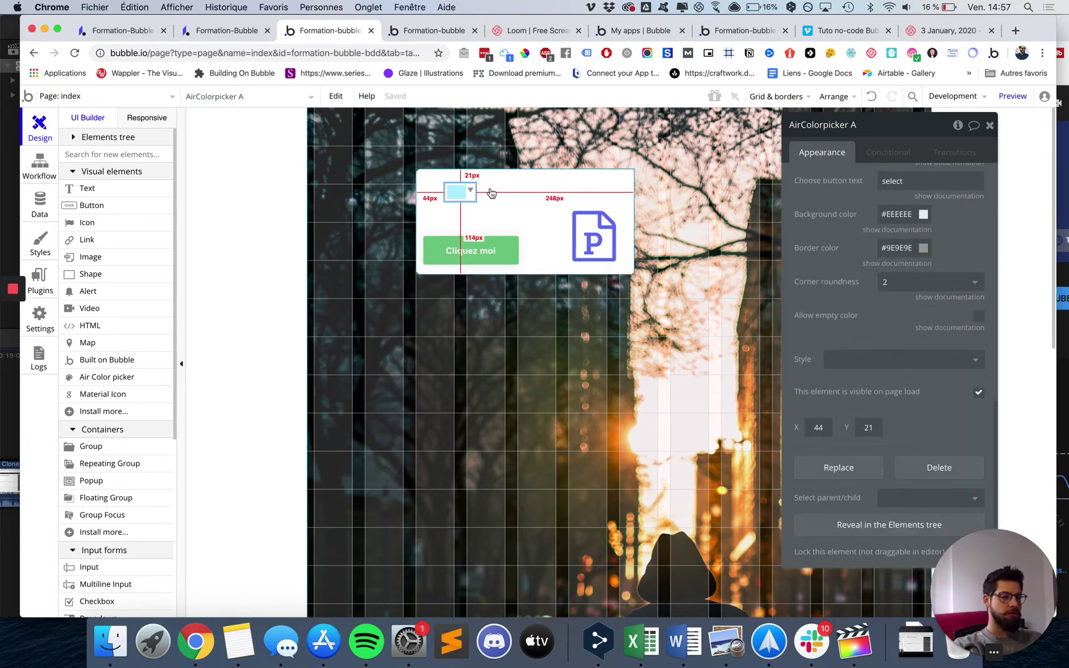
- Move the color picker to X 22, Y 21 and test it in the app preview by selecting a semi-transparent blue
drag(469, 193, 456, 193)
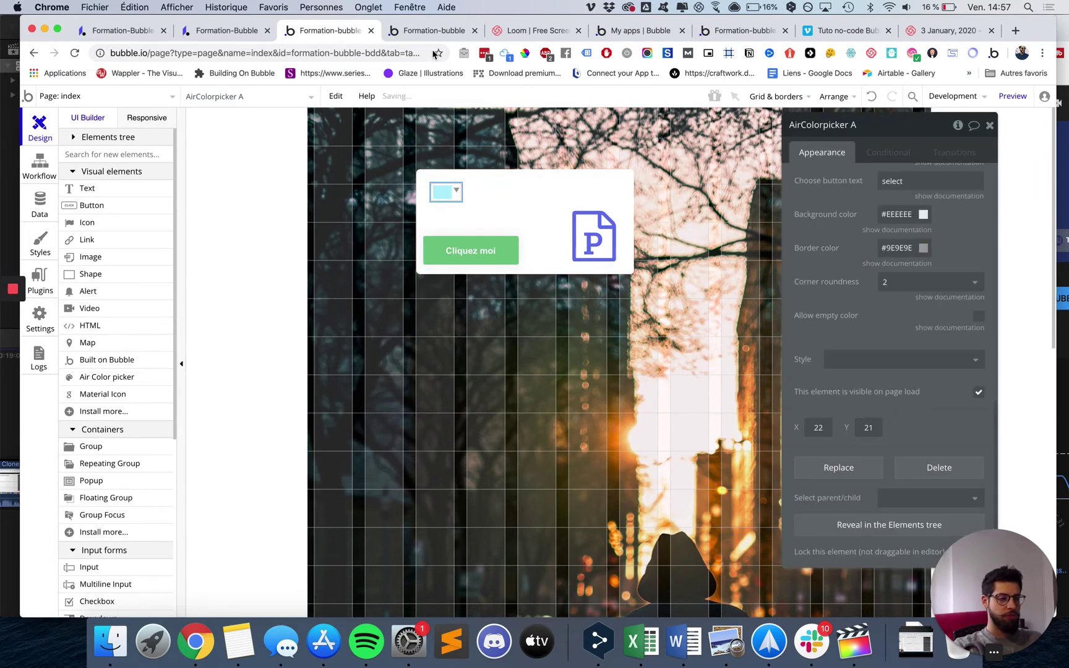
click(434, 31)
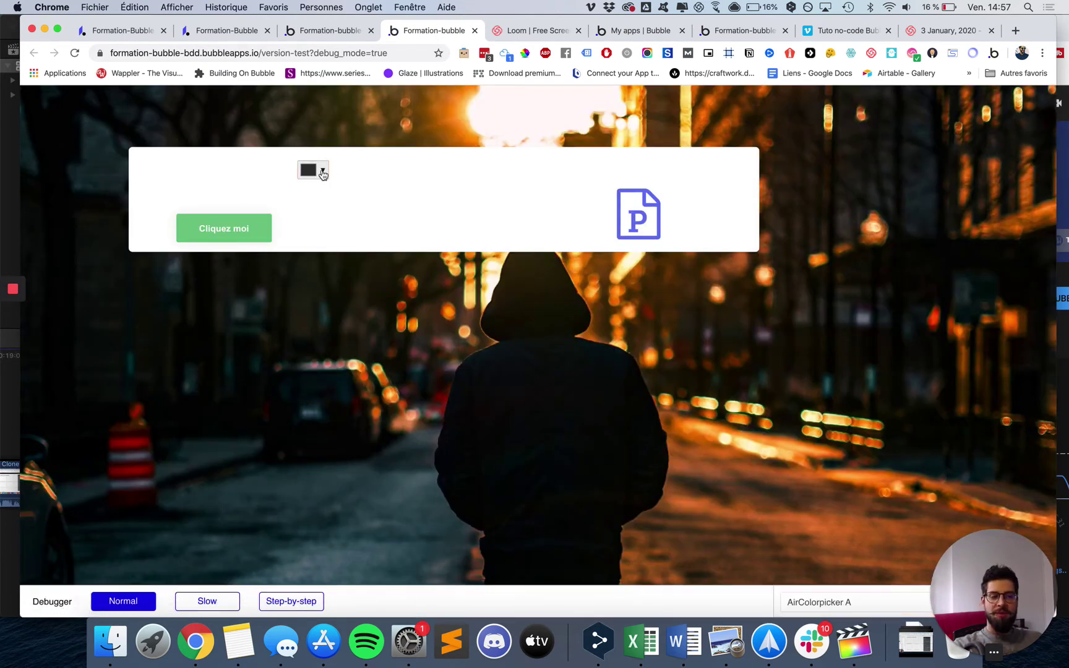
click(322, 174)
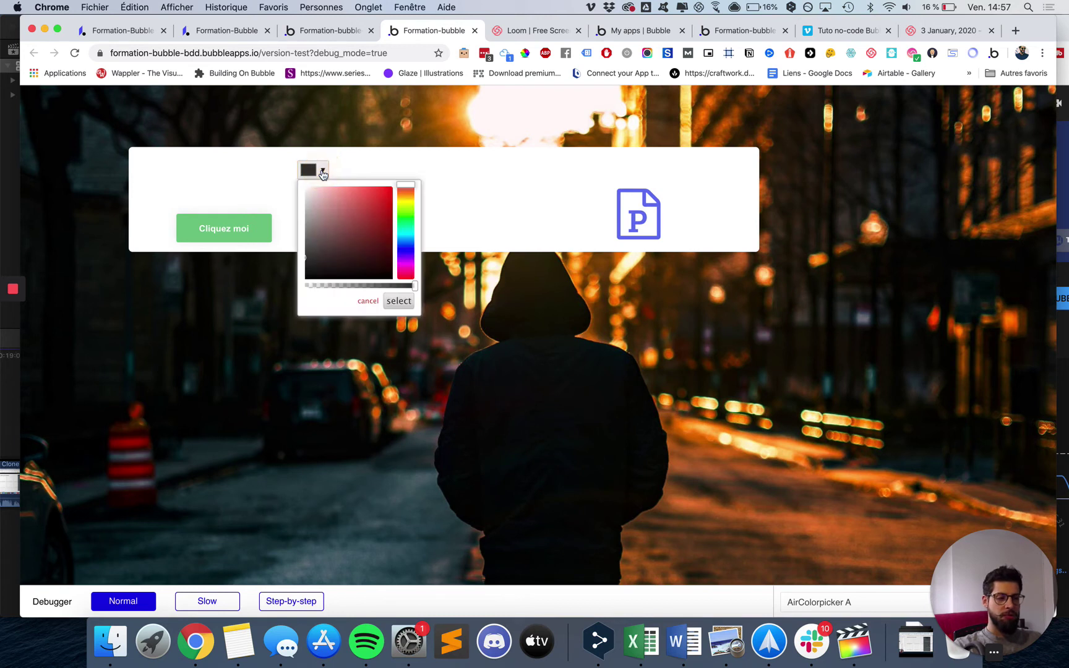
mouse_move(350, 213)
mouse_down()
mouse_move(373, 202)
mouse_move(405, 242)
mouse_up()
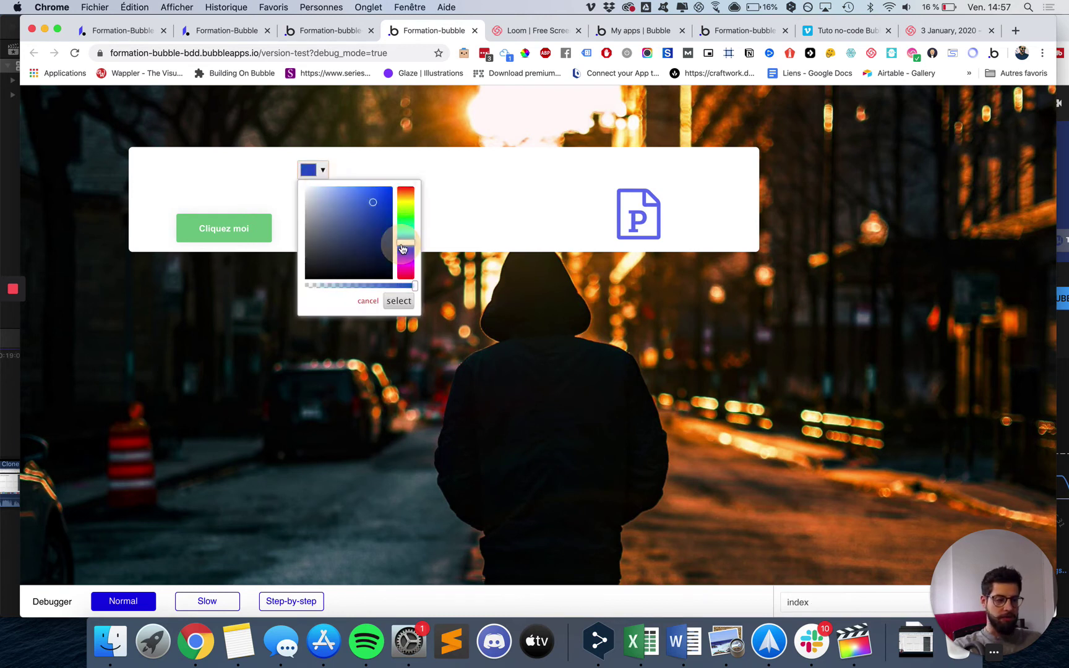
drag(414, 285, 340, 284)
click(398, 301)
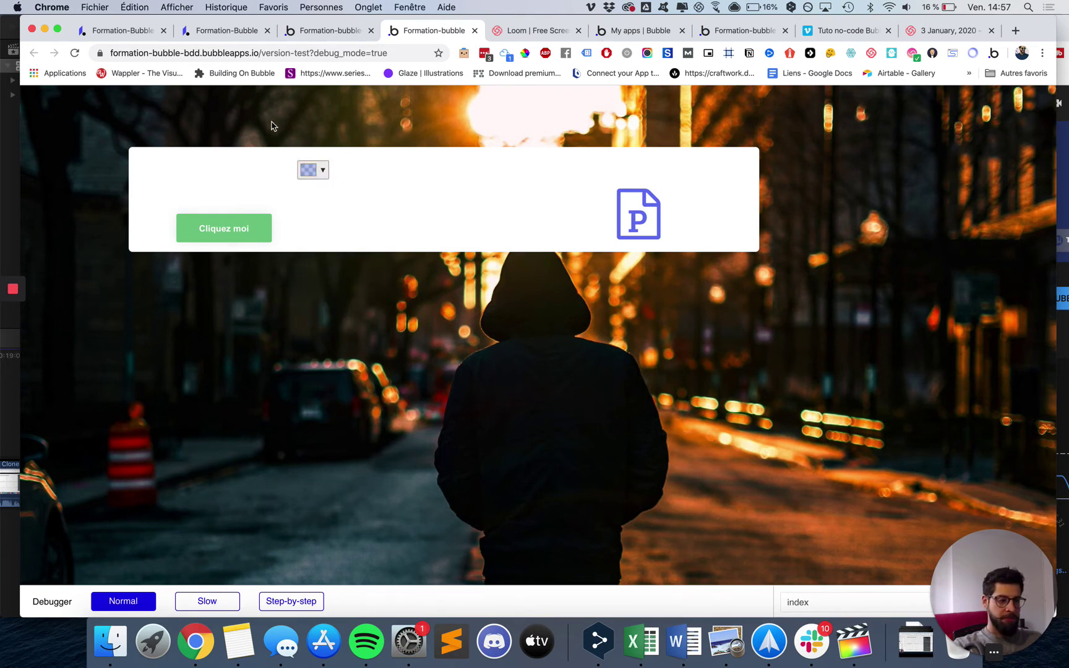
- Back in the editor, add a workflow event that runs when the Air Color picker's color changes
click(322, 30)
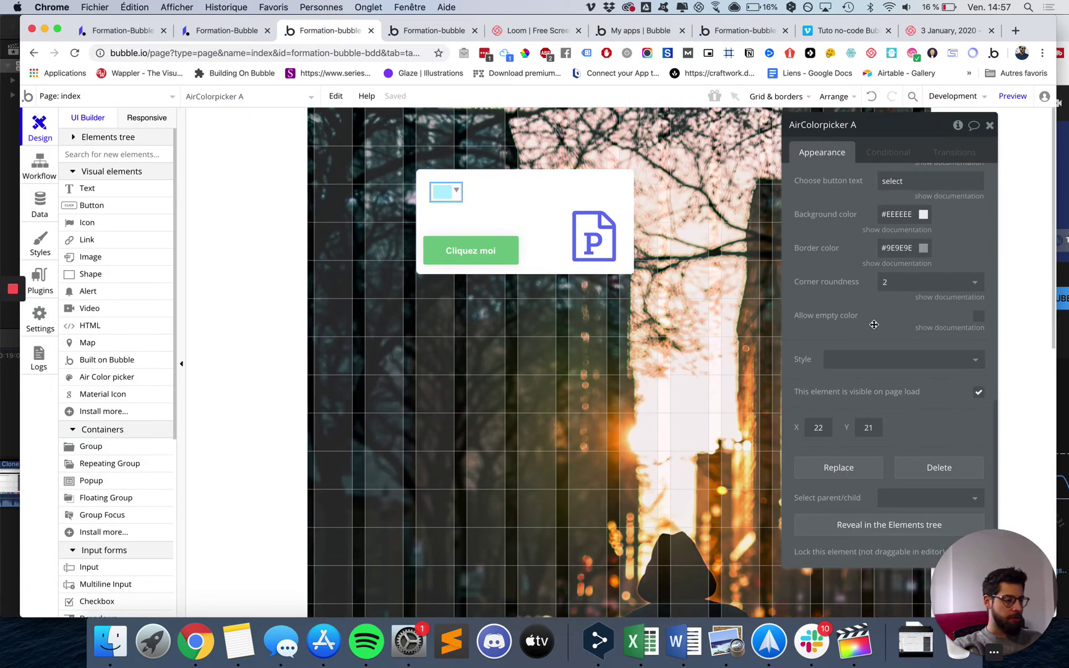
scroll(871, 351, up, 10)
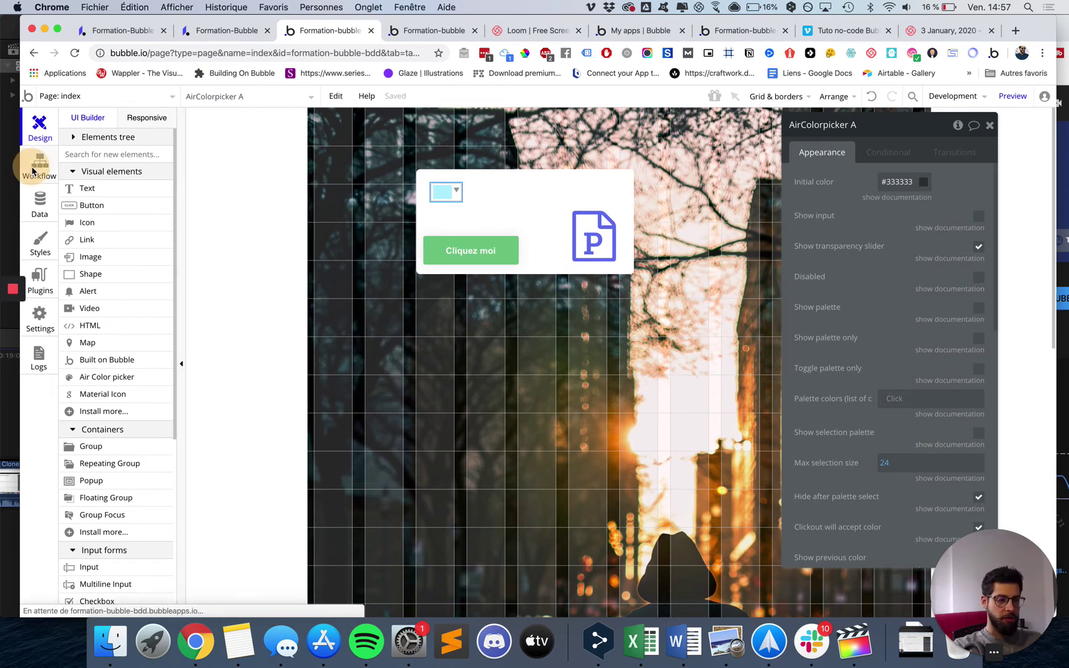
click(39, 164)
click(339, 167)
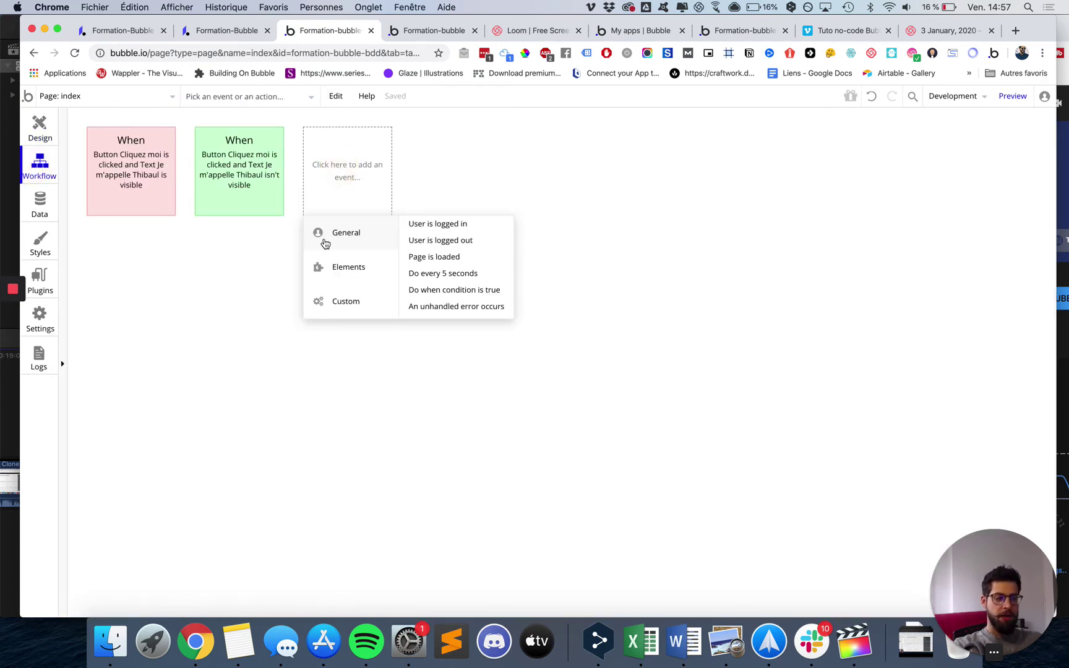
mouse_move(351, 273)
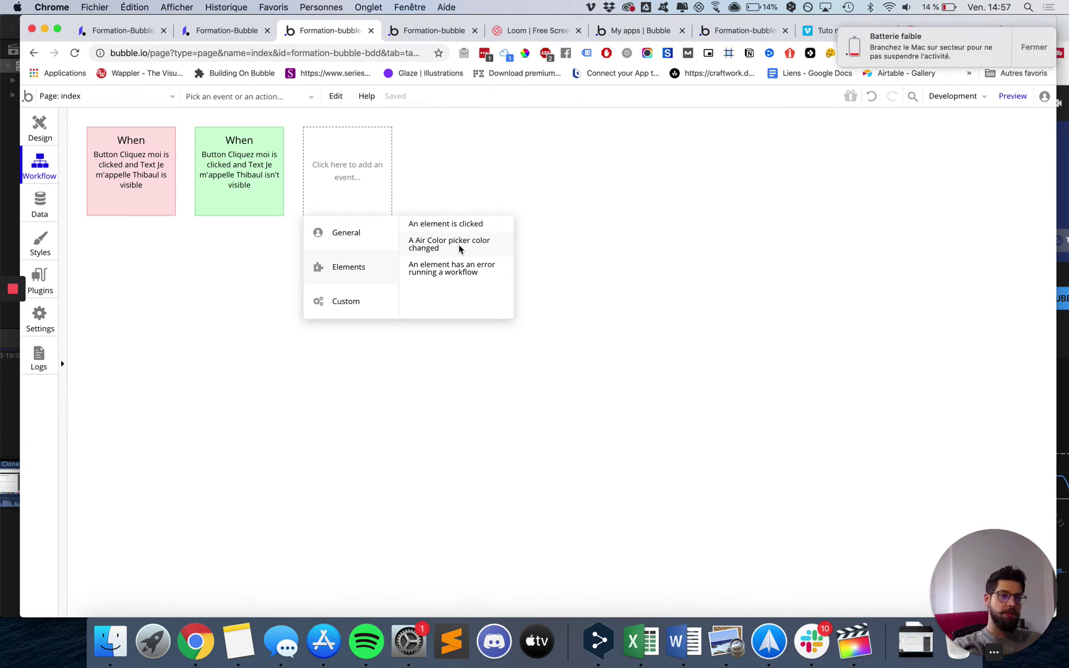
click(1020, 58)
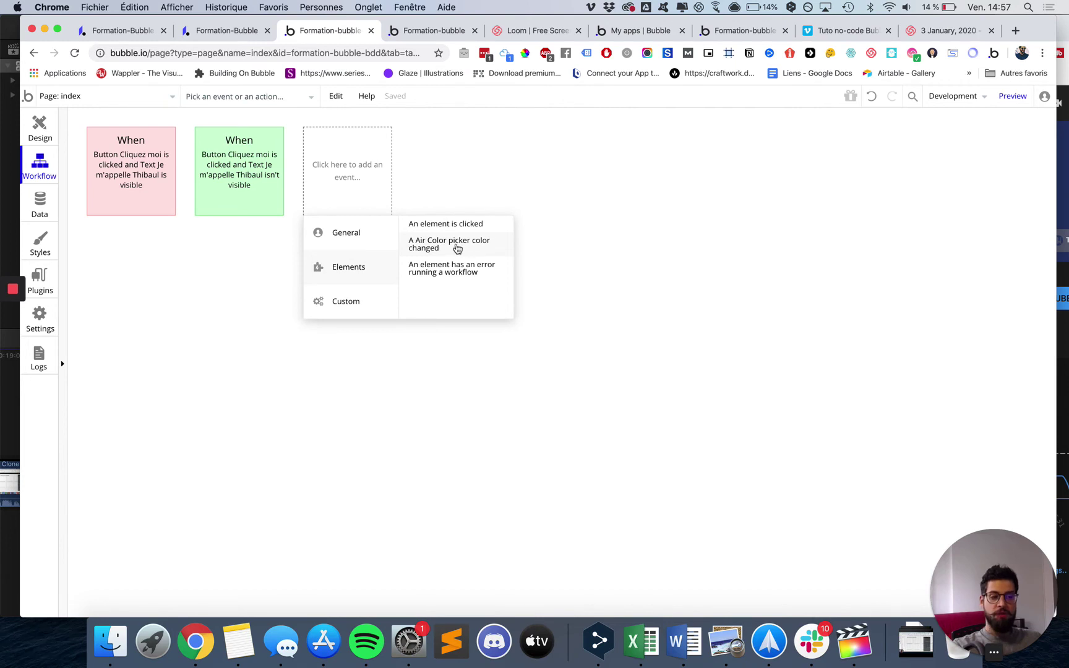
click(456, 248)
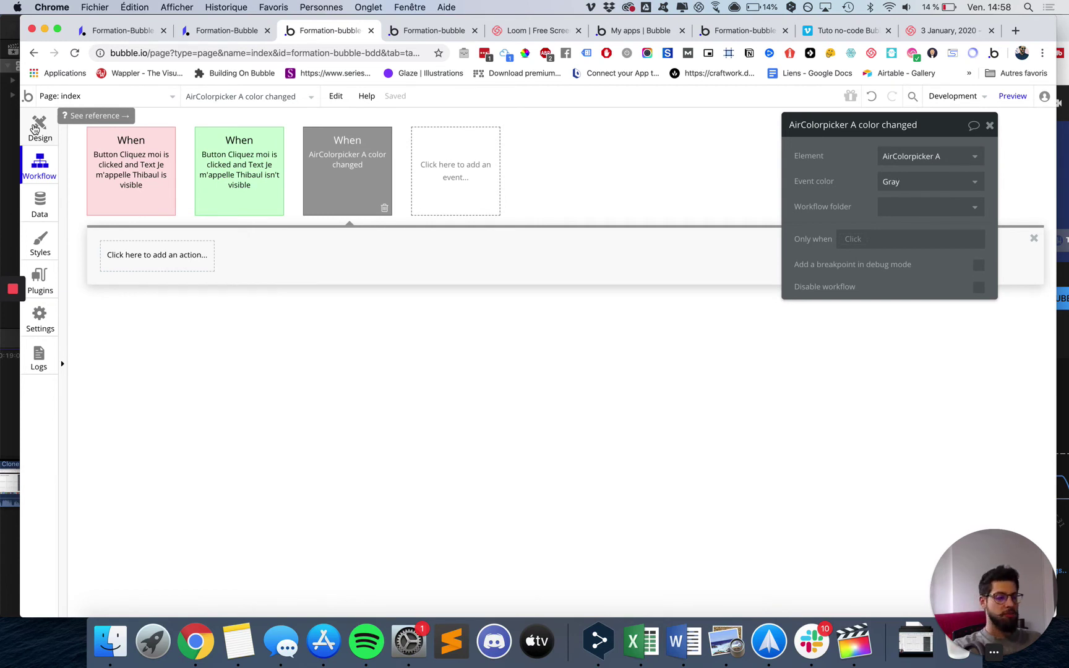
- View the action categories available for the color-changed event, including Payment, and close the list without adding an action
click(155, 264)
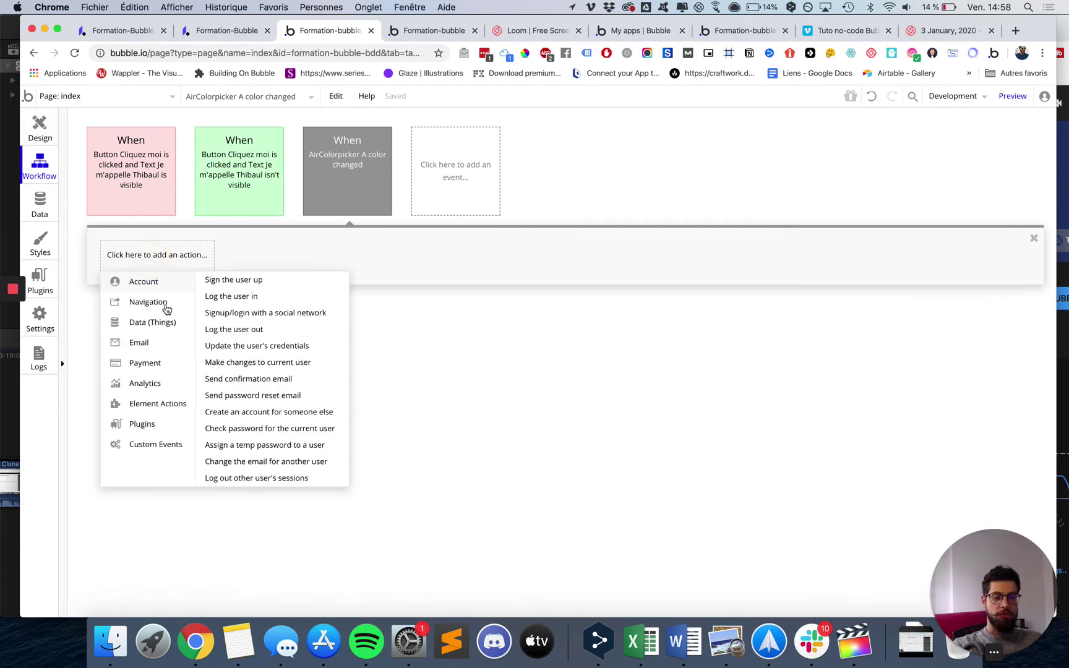
mouse_move(151, 370)
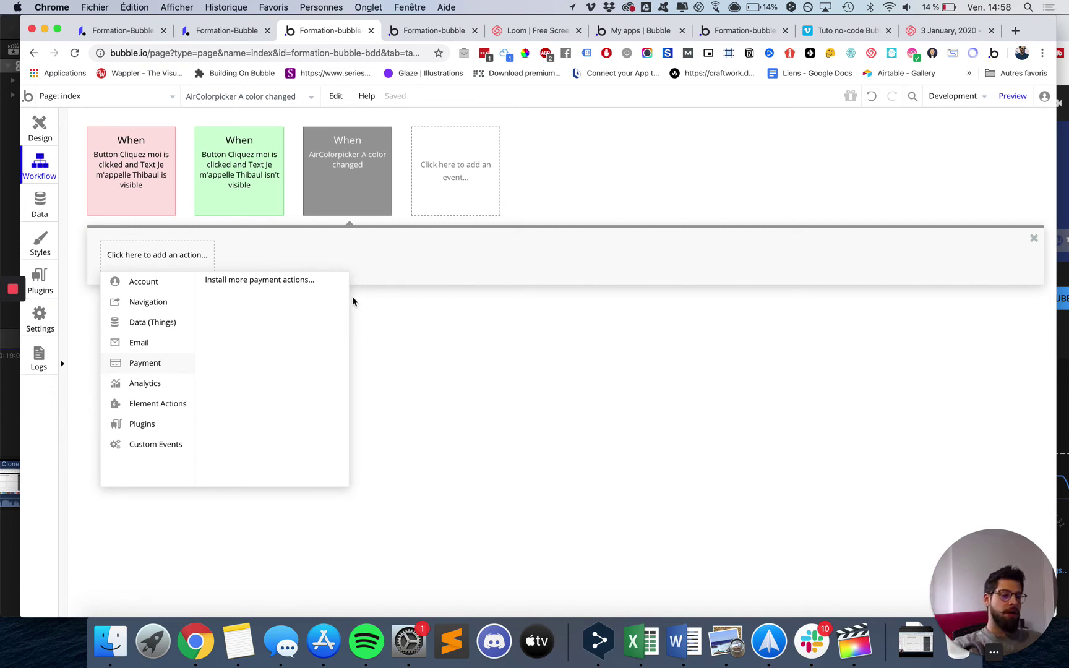
click(422, 331)
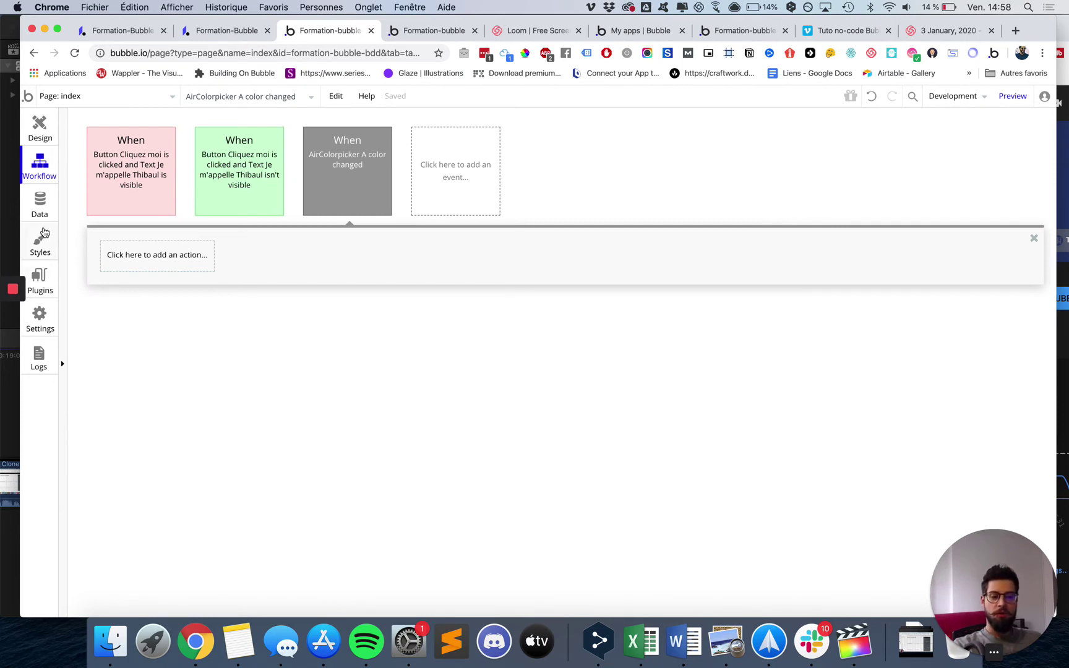
- Search the plugin library for "api" and install the API Connector plugin
click(36, 291)
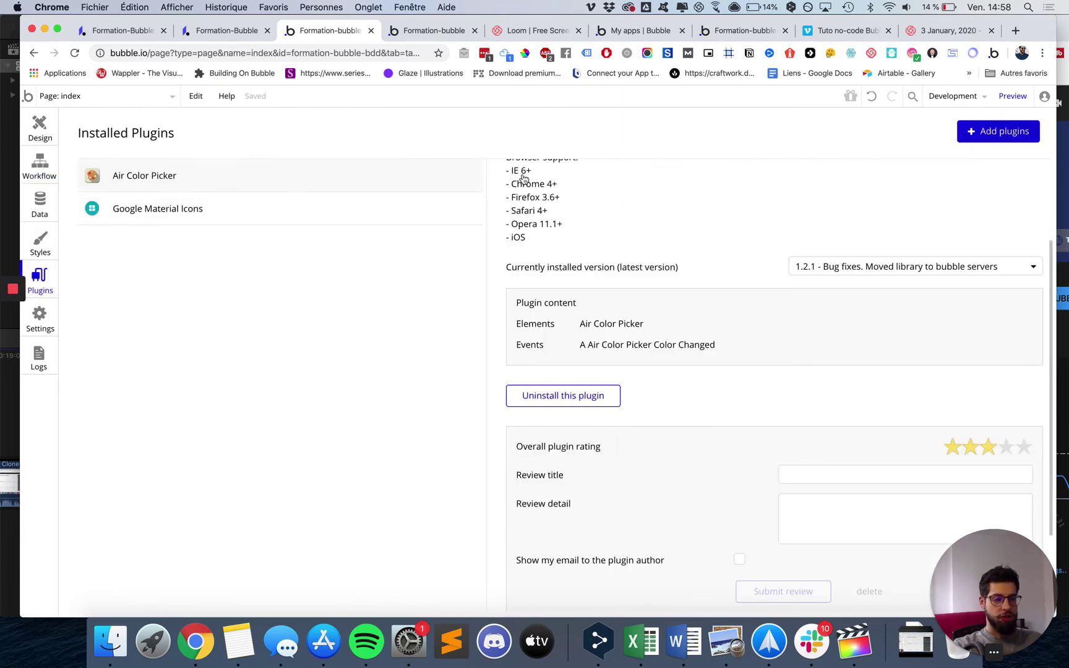
click(998, 131)
text(a)
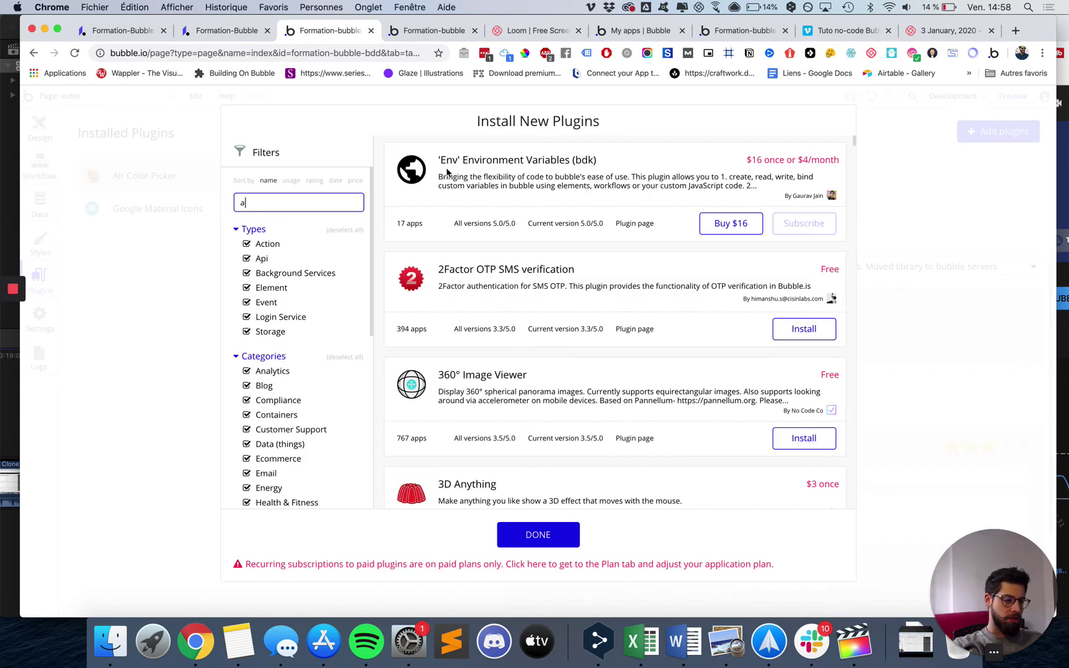
text(pi)
click(806, 220)
click(559, 544)
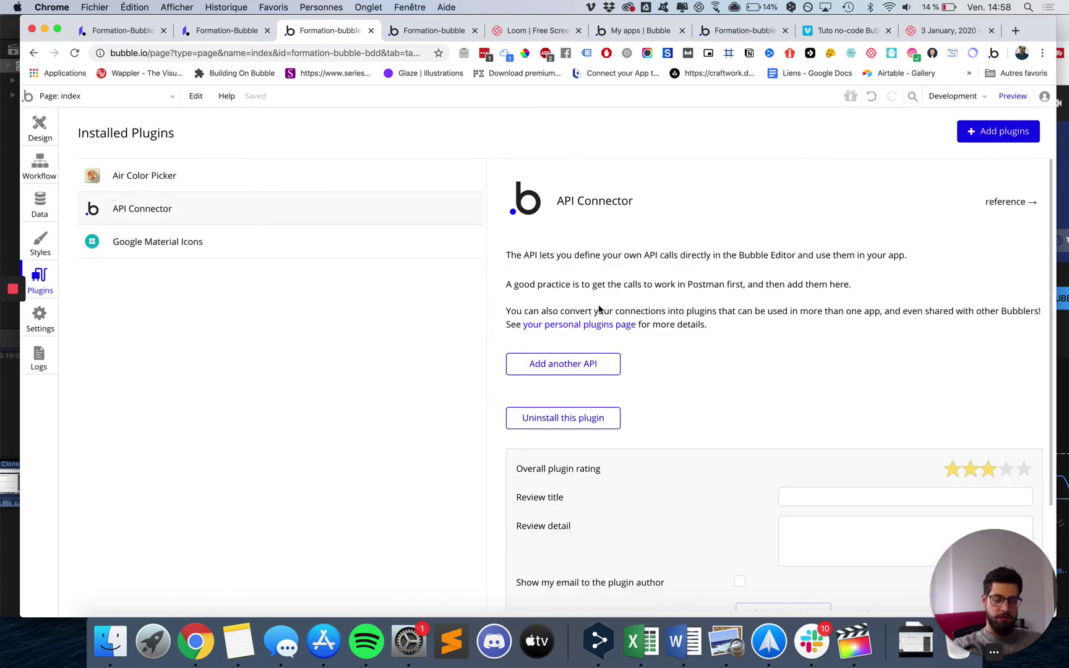
- Look through the API Connector plugin page and add a new API to it
scroll(599, 310, down, 1)
scroll(636, 376, down, 2)
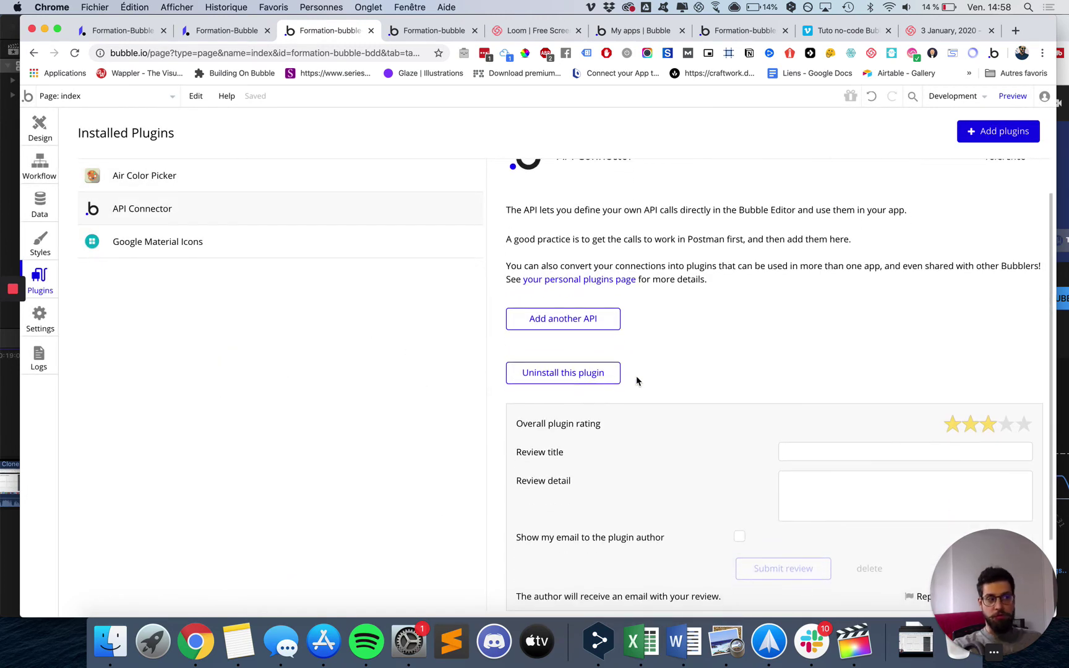
scroll(635, 376, down, 3)
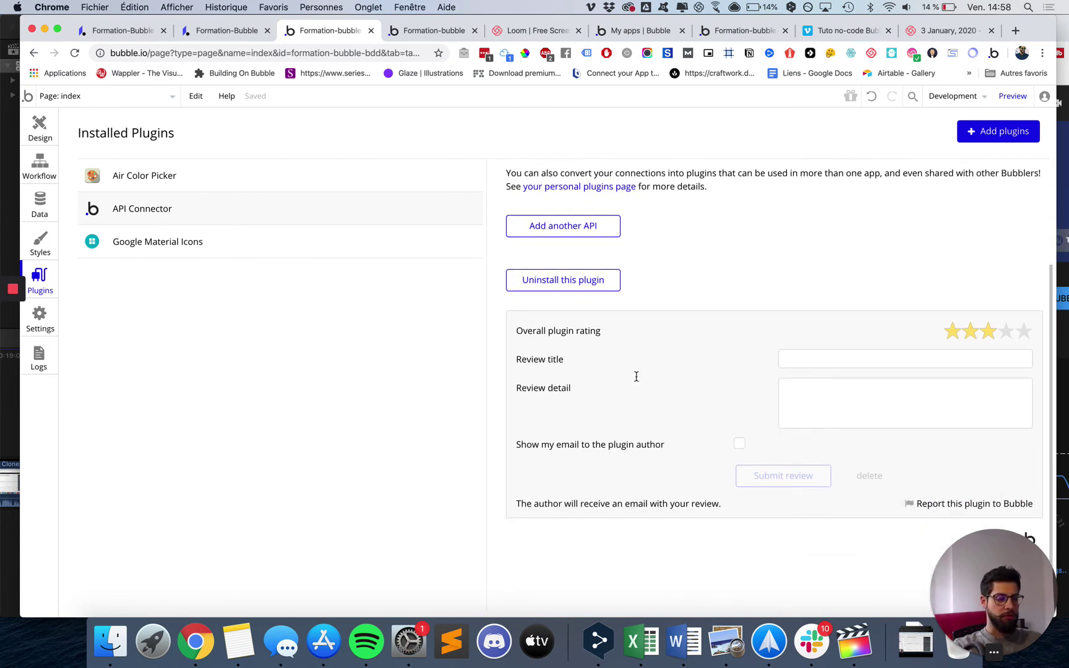
scroll(624, 246, up, 5)
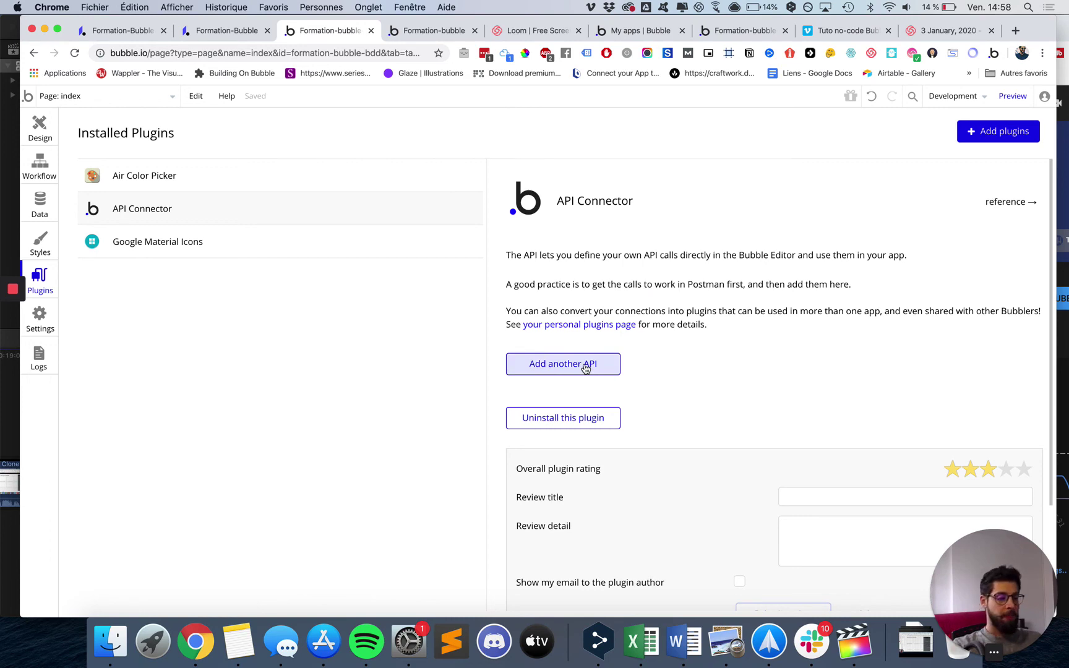
click(585, 368)
- Examine the new API's settings for name, authentication, shared headers, shared parameters and API calls
scroll(718, 372, down, 3)
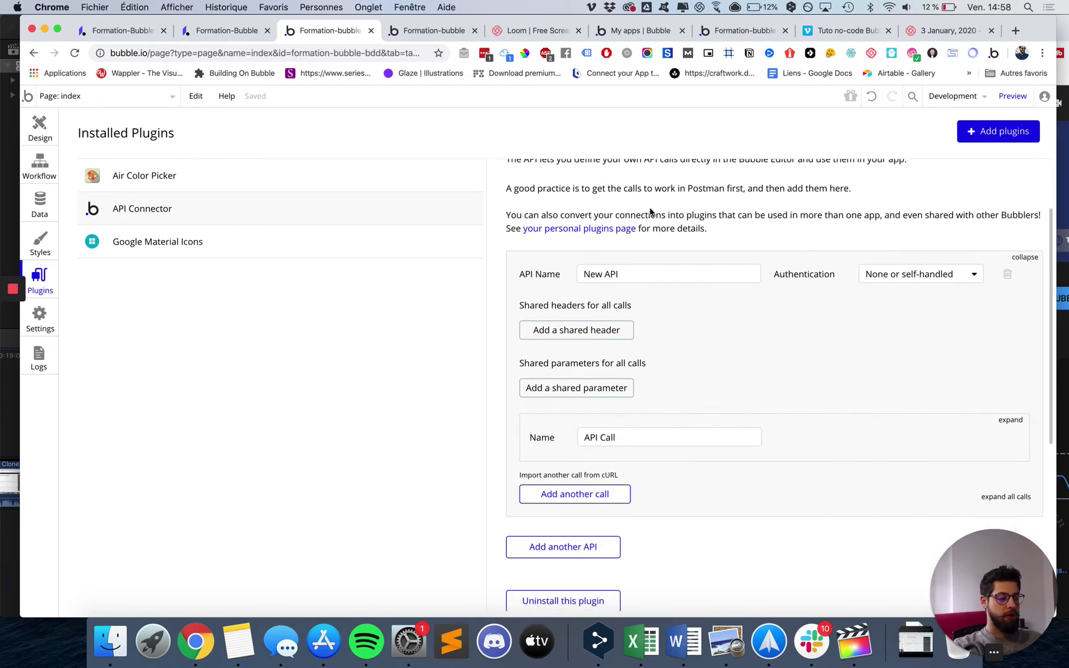
scroll(679, 376, down, 2)
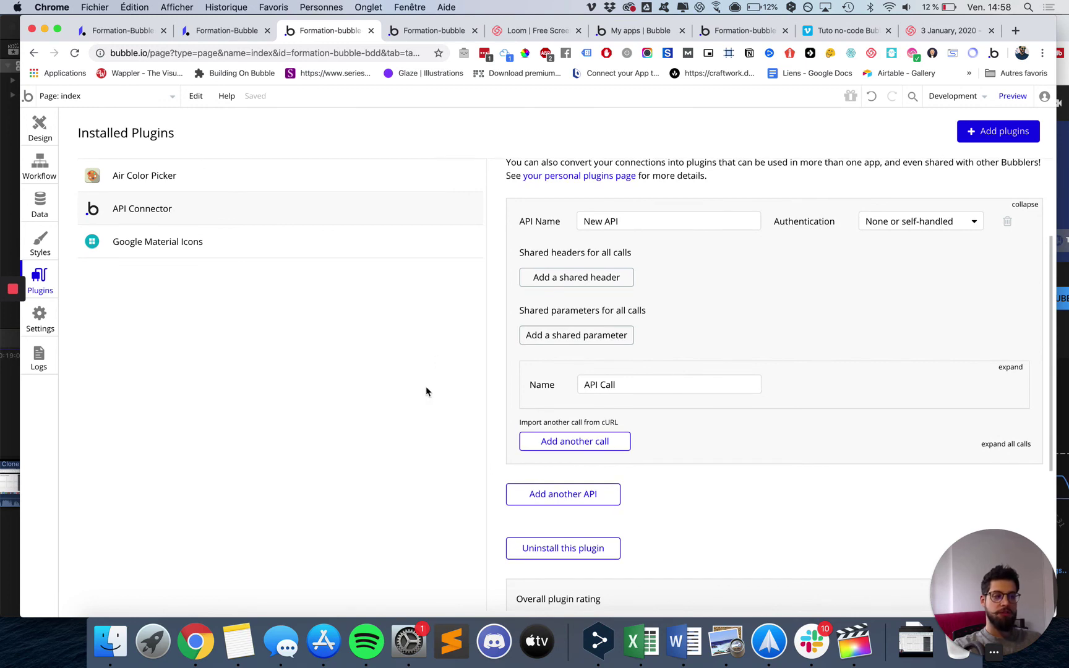
scroll(717, 244, up, 3)
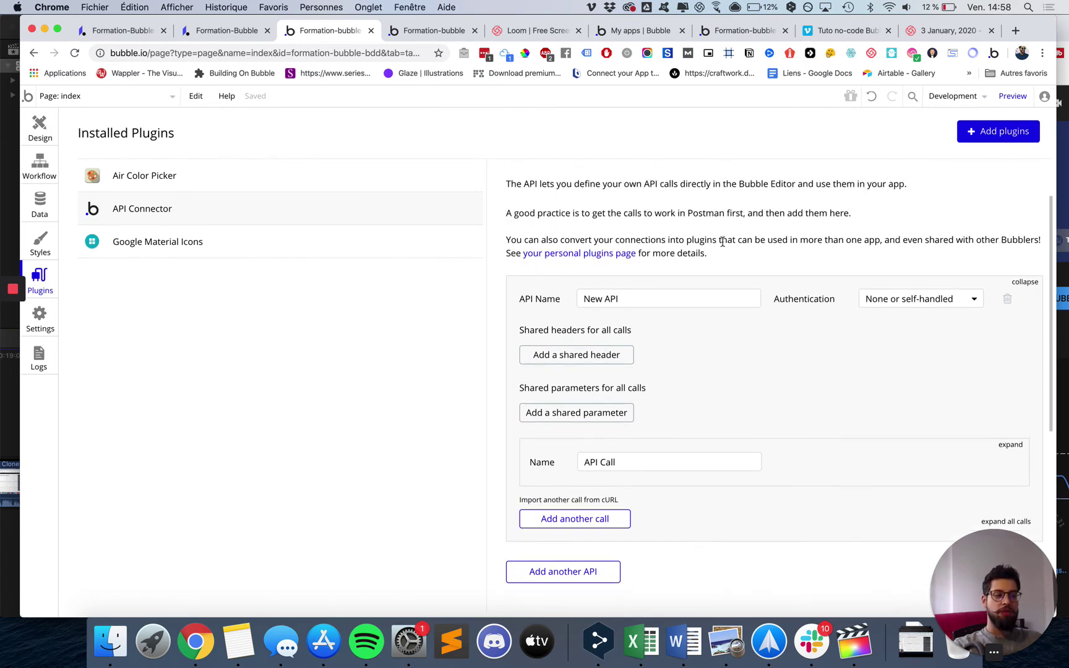
scroll(630, 378, down, 3)
scroll(630, 378, up, 3)
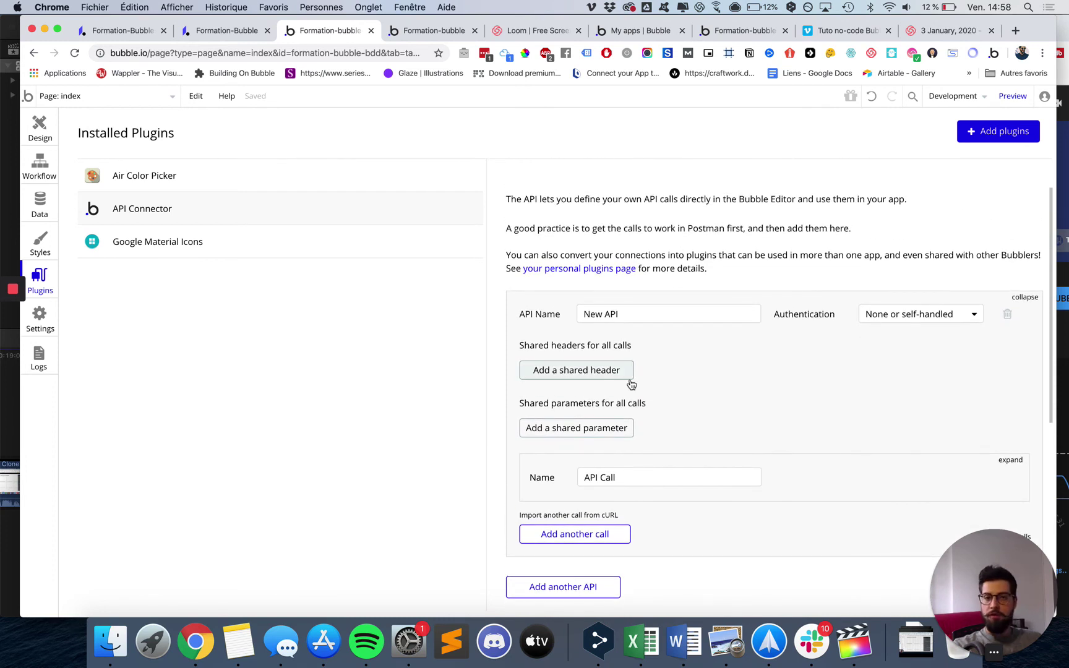
scroll(652, 307, down, 2)
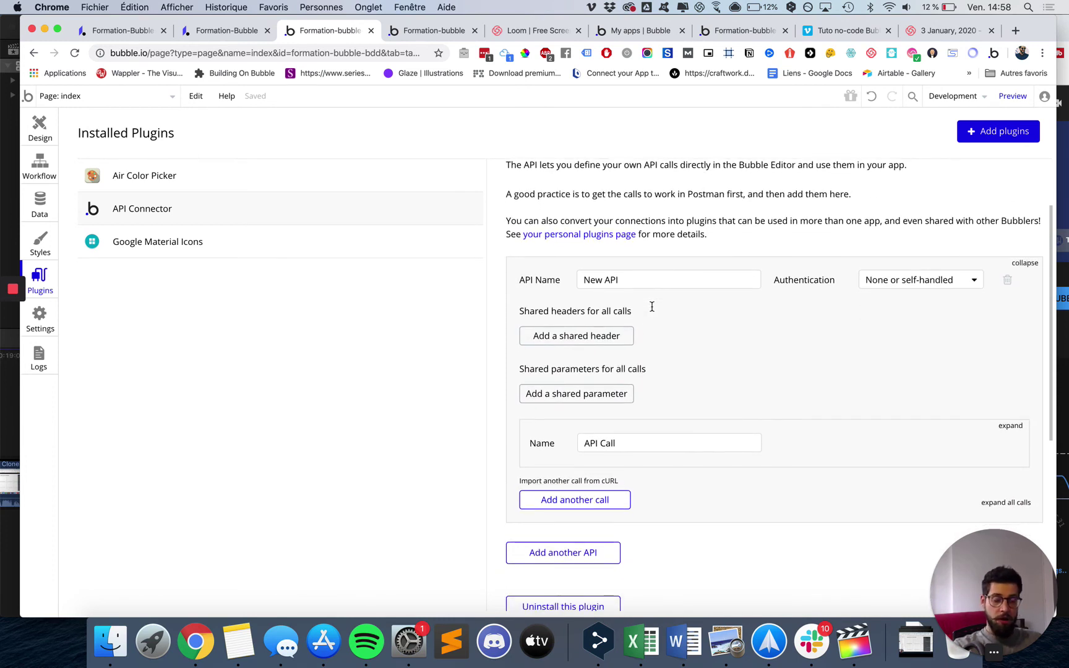
scroll(823, 580, down, 2)
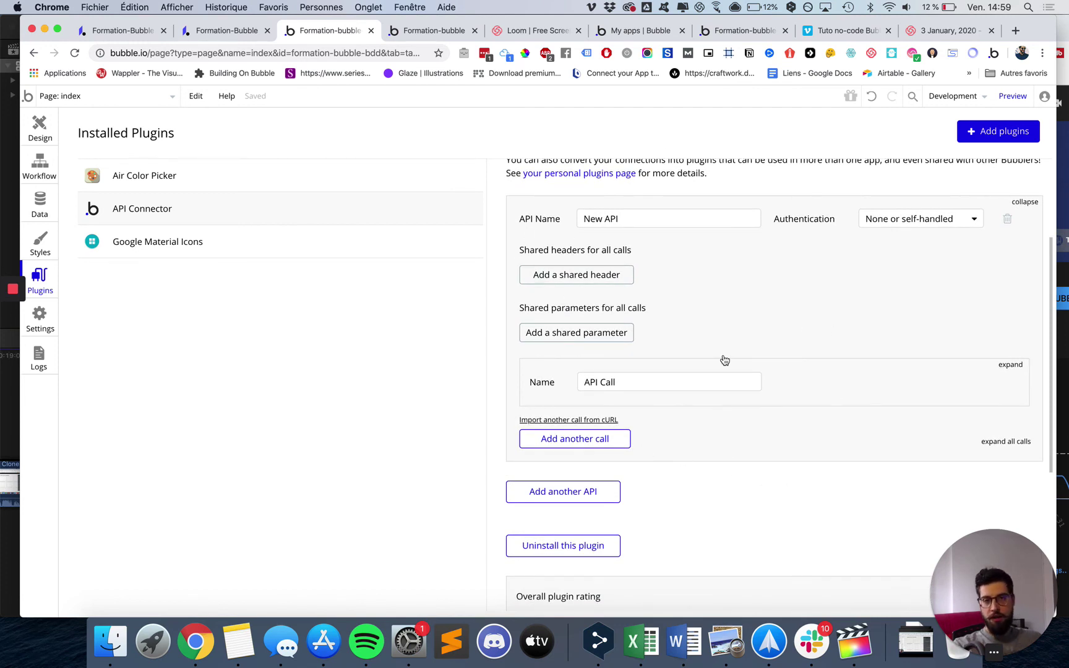
scroll(758, 332, up, 2)
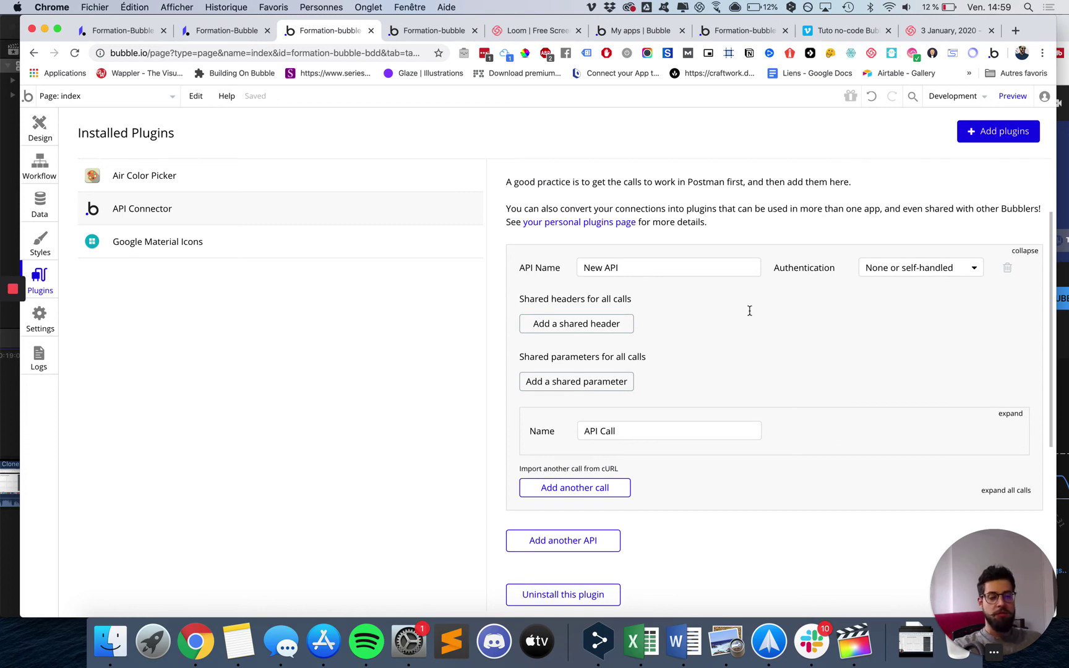
scroll(737, 288, down, 3)
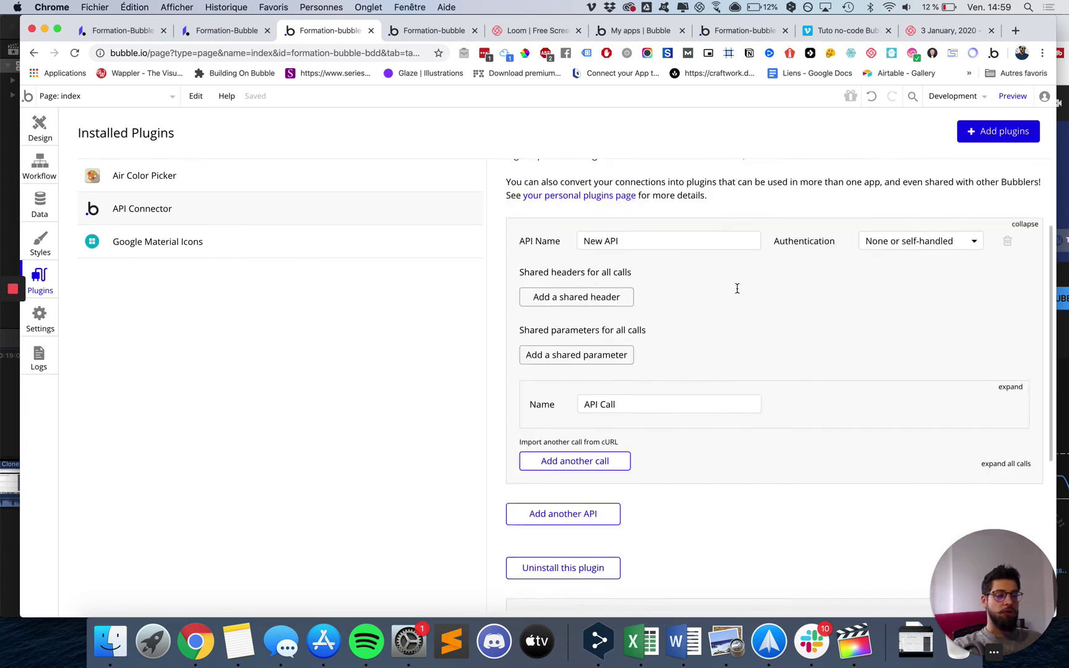
scroll(737, 289, up, 4)
scroll(738, 288, down, 3)
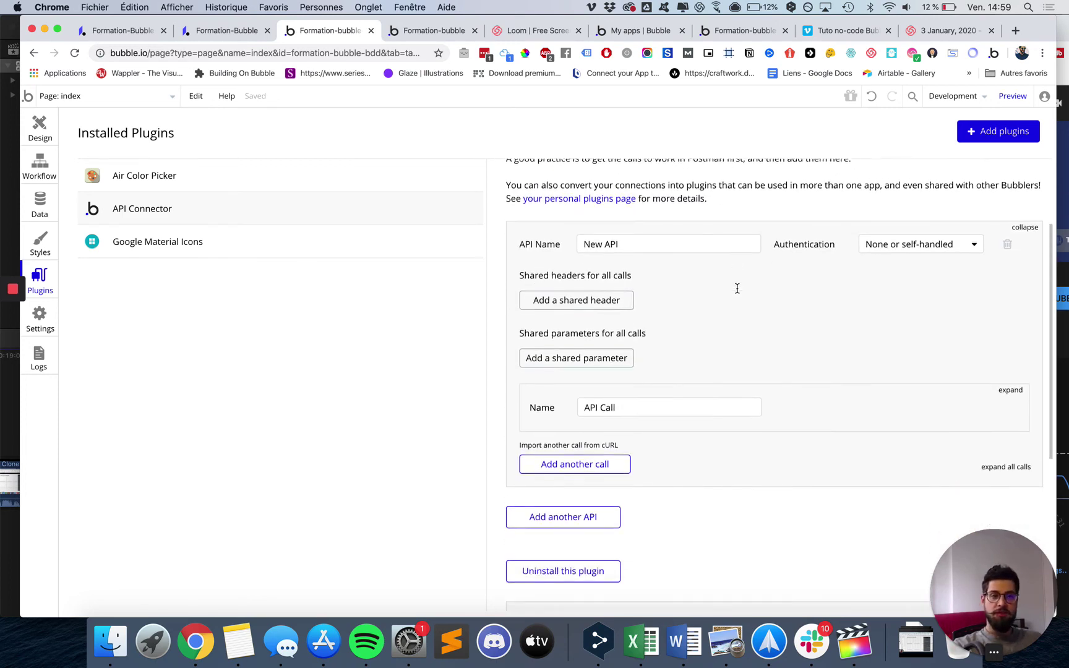